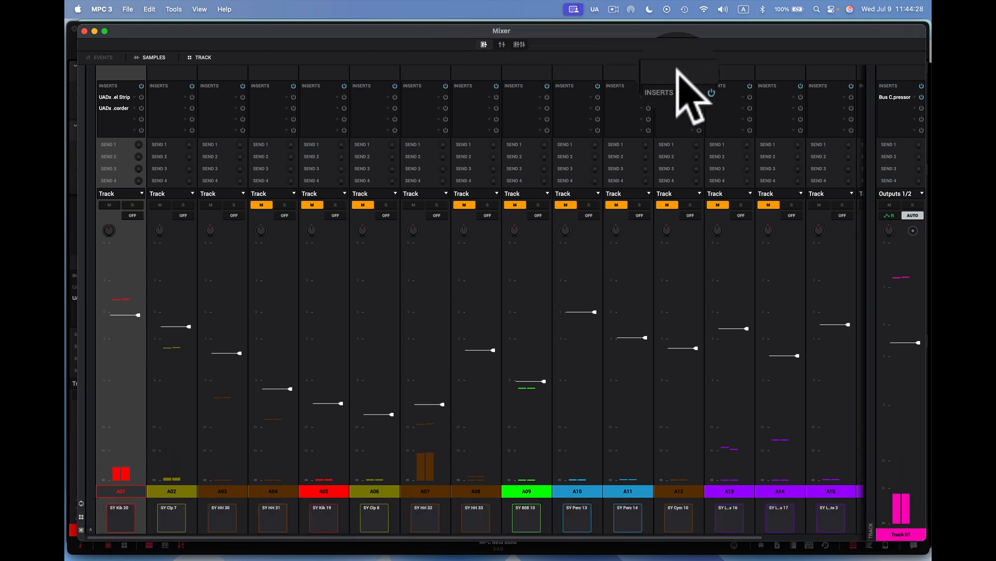
Lower the pink drum track's volume fader slightly and rename the track DRUM BUS
mouse_move(912, 341)
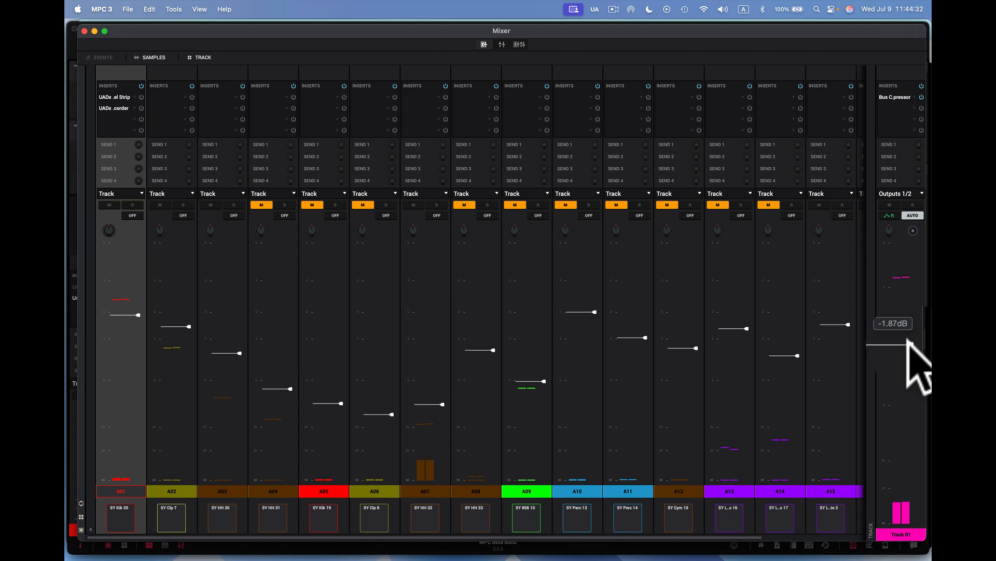
drag(908, 343, 908, 346)
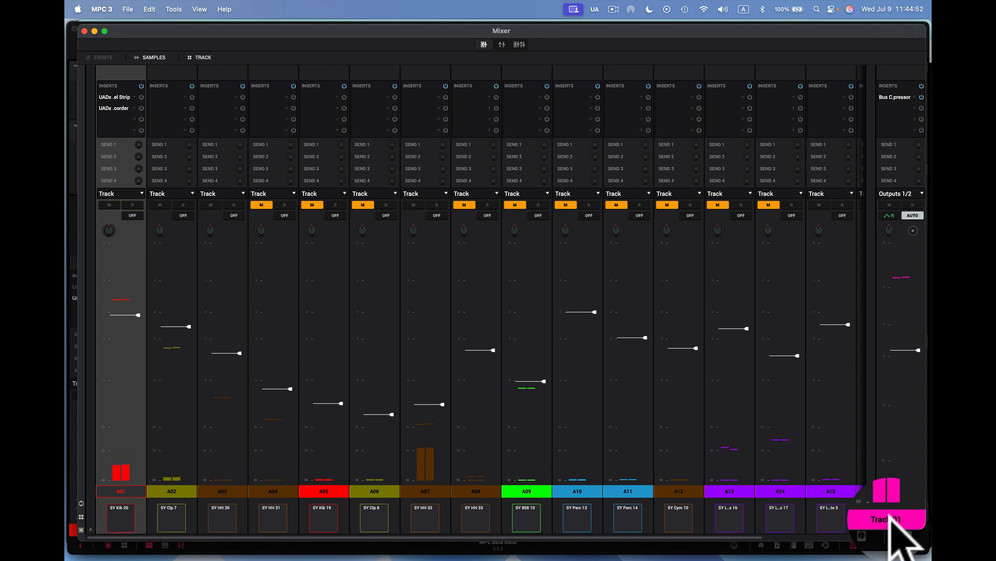
key(BackSpace)
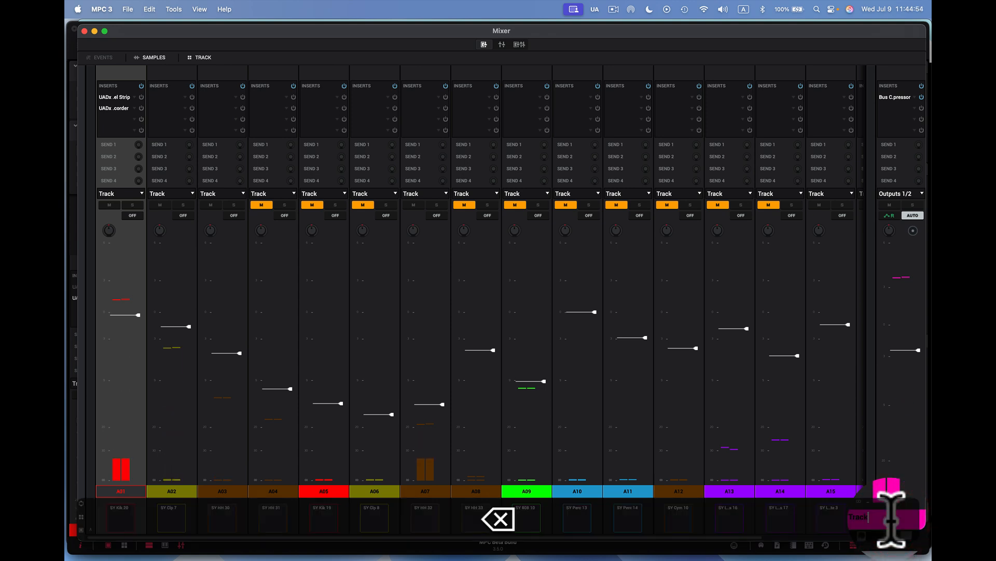
key(BackSpace)
key(BackSpace)
text(DRUM)
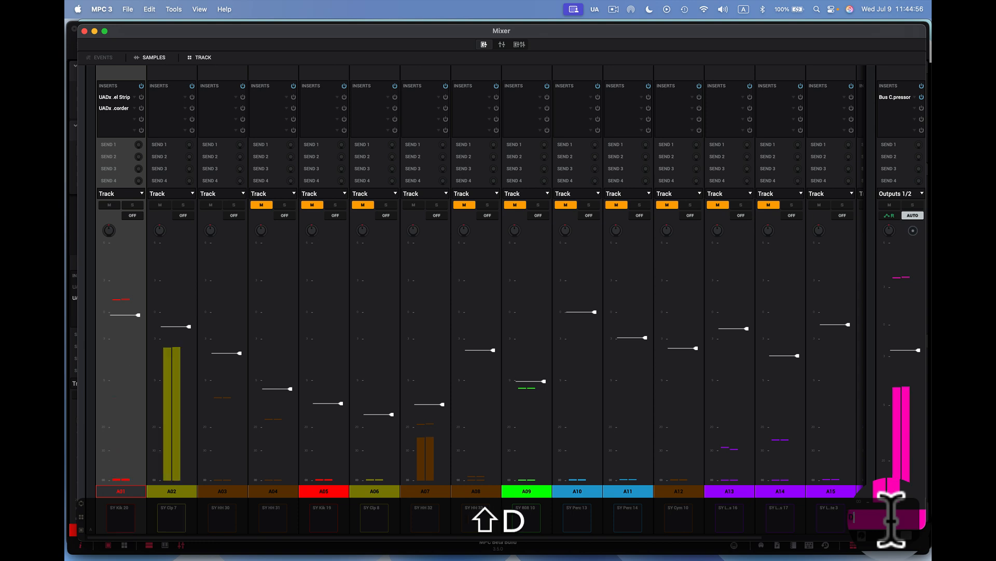
text( BU)
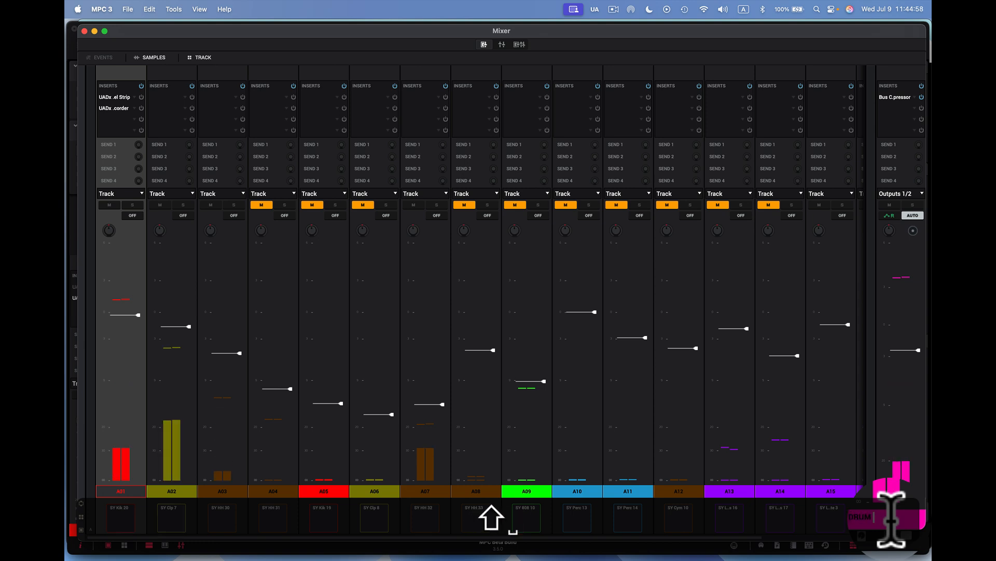
text(S)
key(Return)
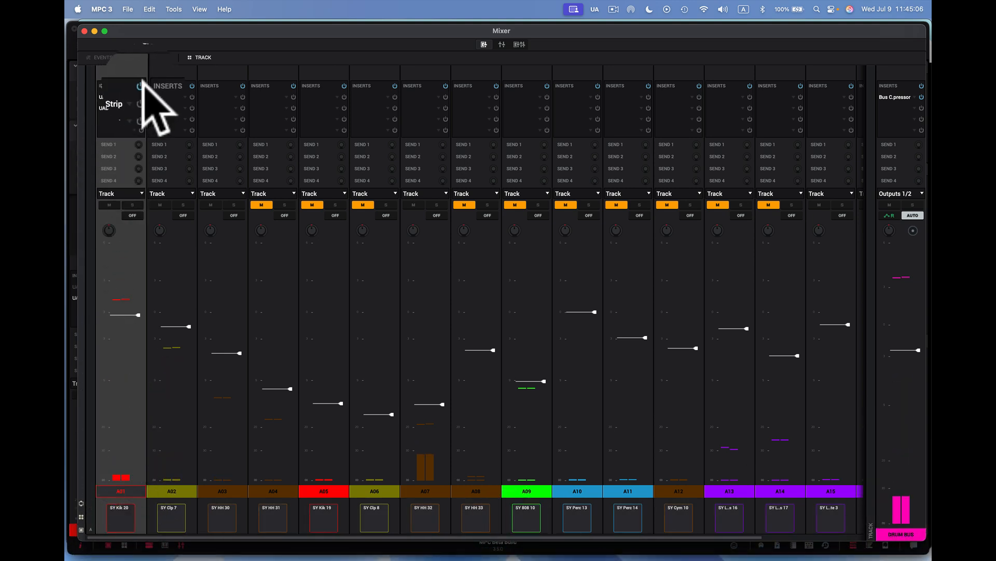
Open pad A01's UADx SSL E Channel Strip, enable the insert, and compare the kick with the plugin bypassed and active
click(121, 97)
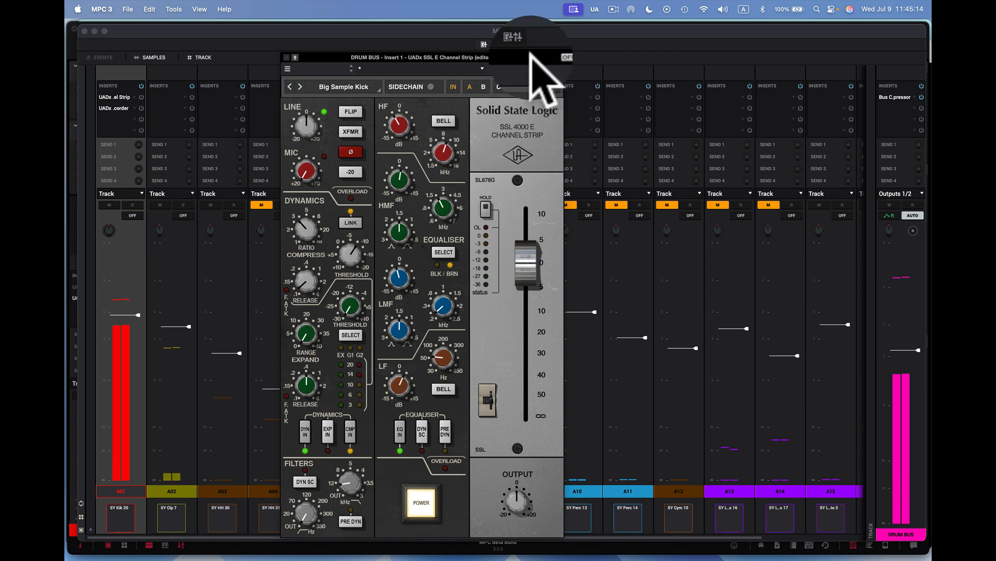
drag(530, 55, 562, 39)
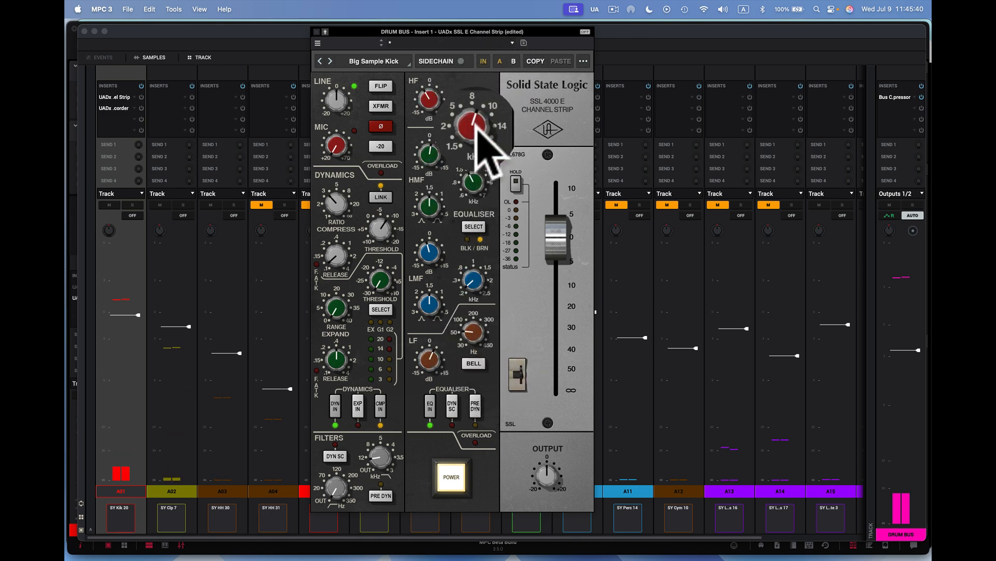
click(141, 97)
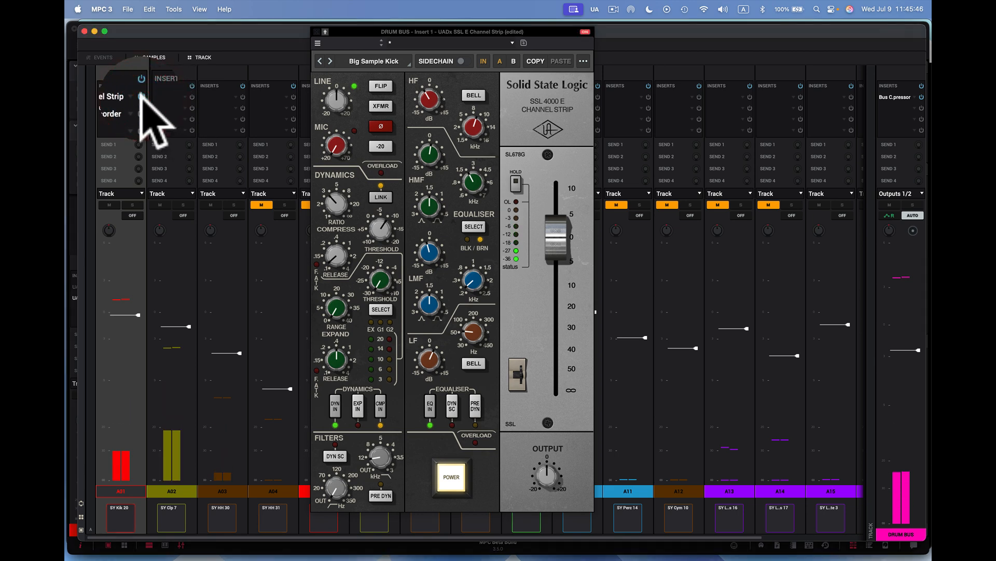
click(483, 61)
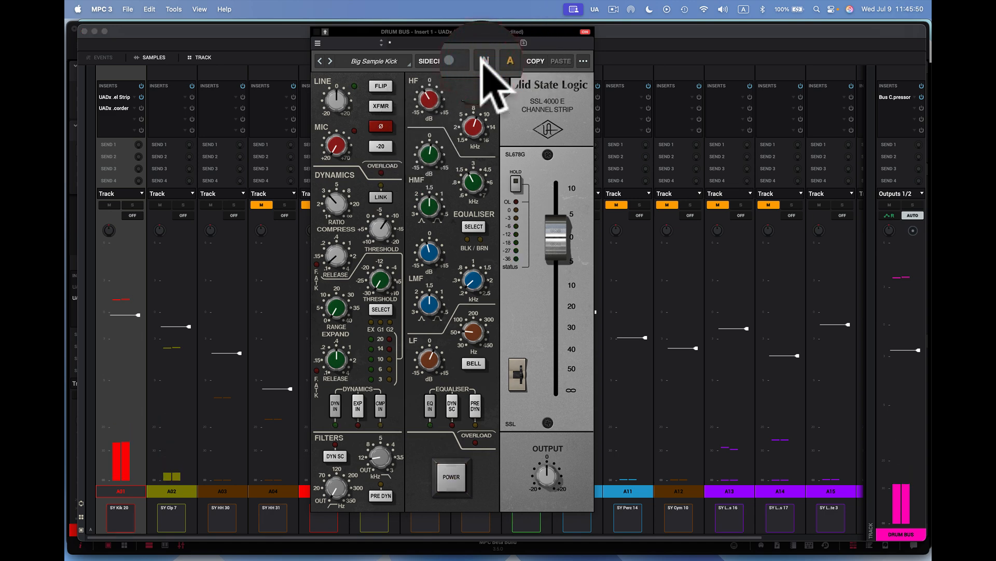
click(483, 61)
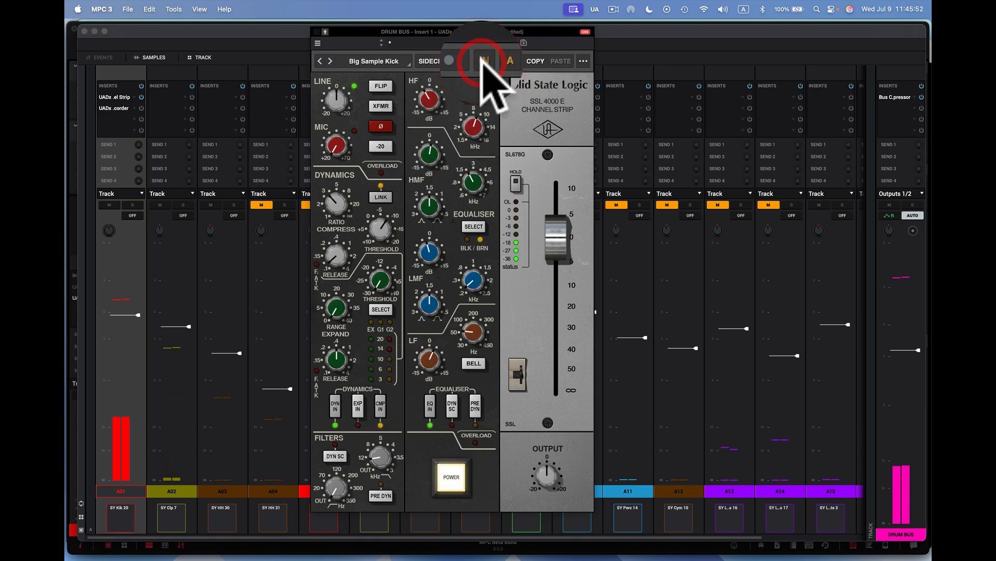
click(109, 107)
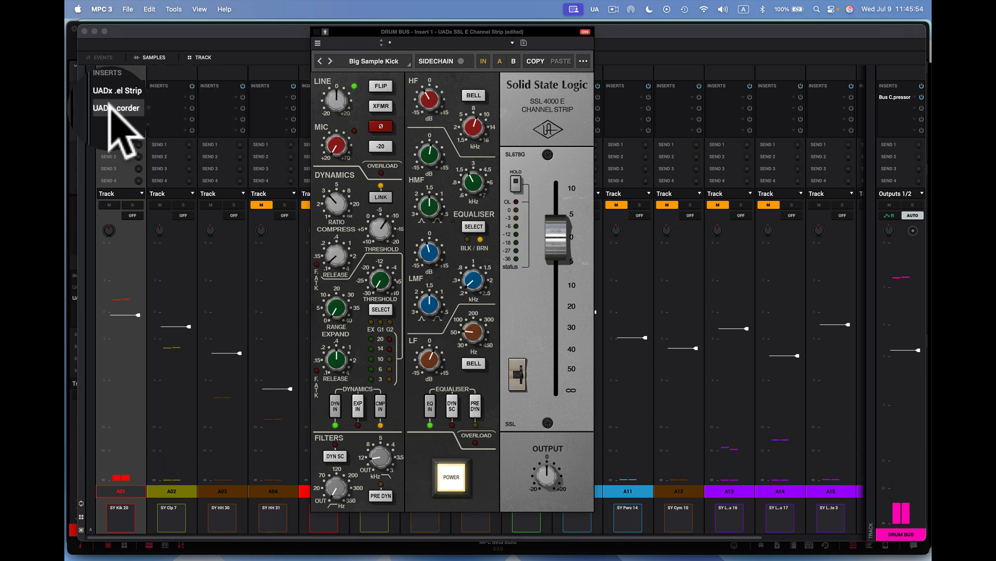
click(316, 31)
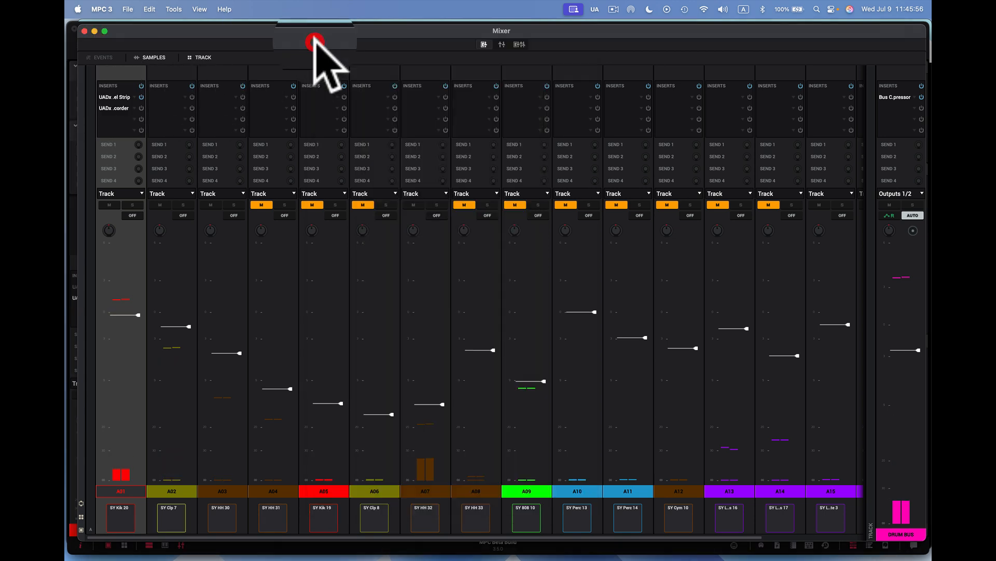
Review the UADx Oxide Tape Recorder on pad A01's second insert, and switch on the pad's inserts
click(122, 107)
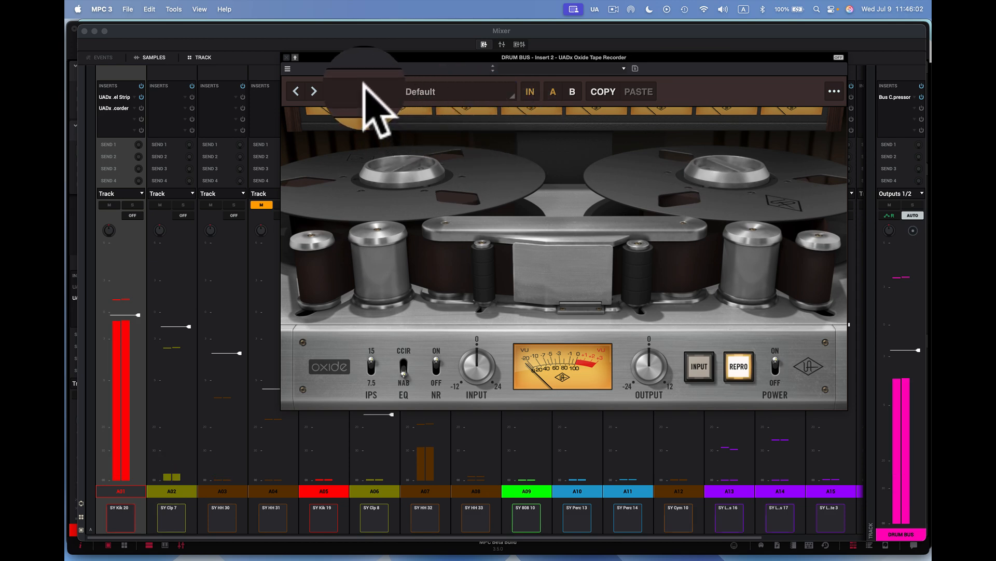
click(287, 56)
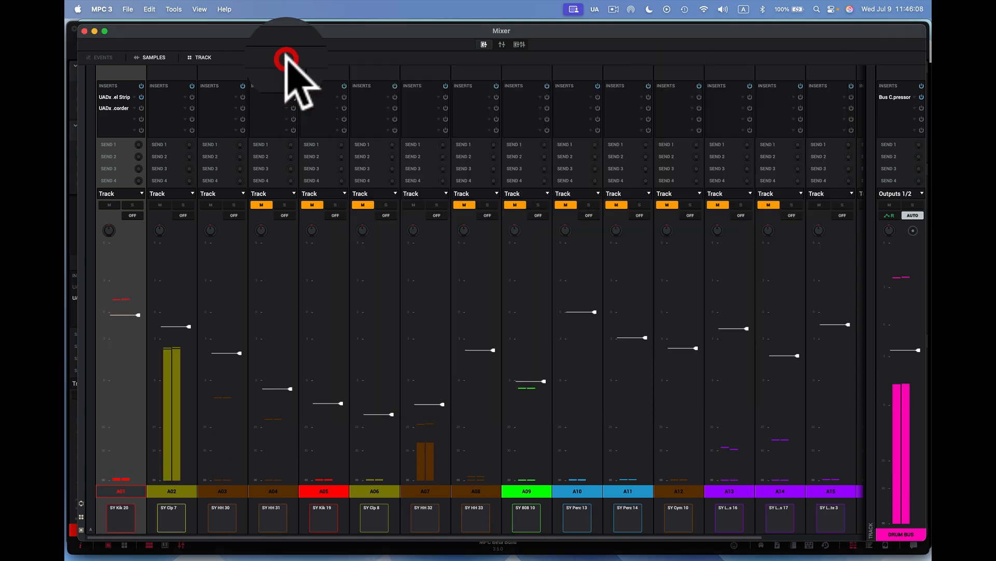
click(139, 83)
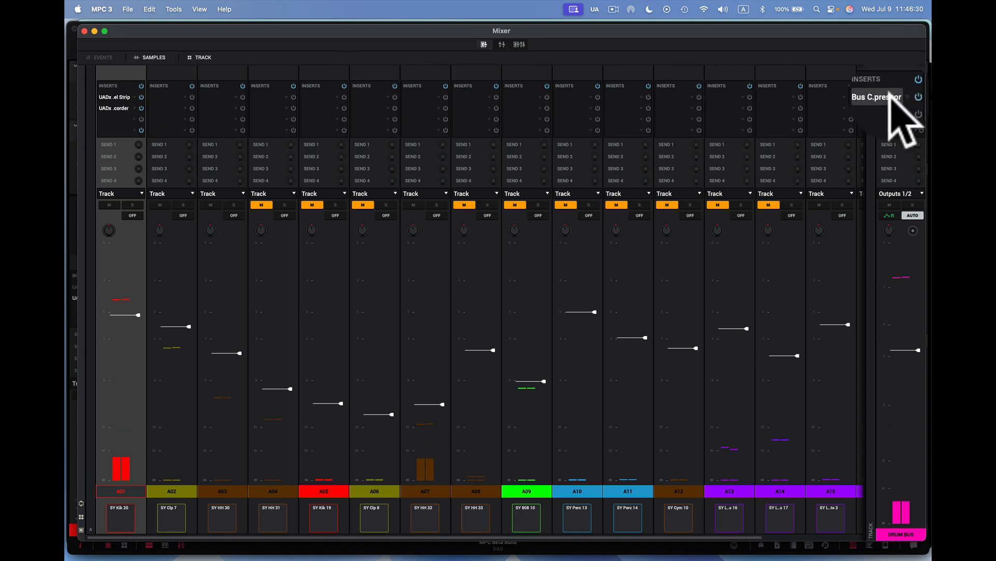
Stop playback to examine the Bus Compressor settings on the DRUM BUS track's first insert, and resume playback
key(space)
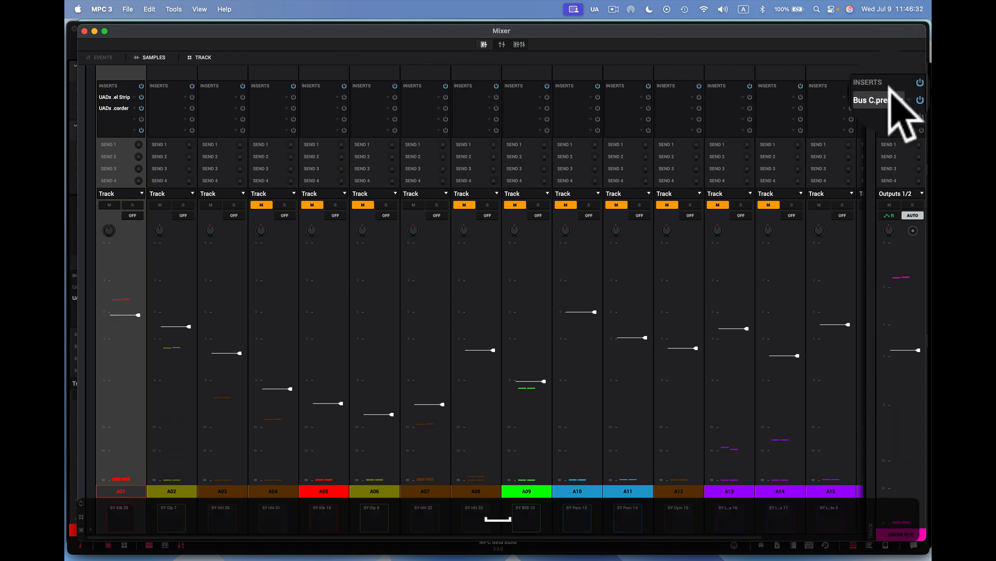
click(891, 97)
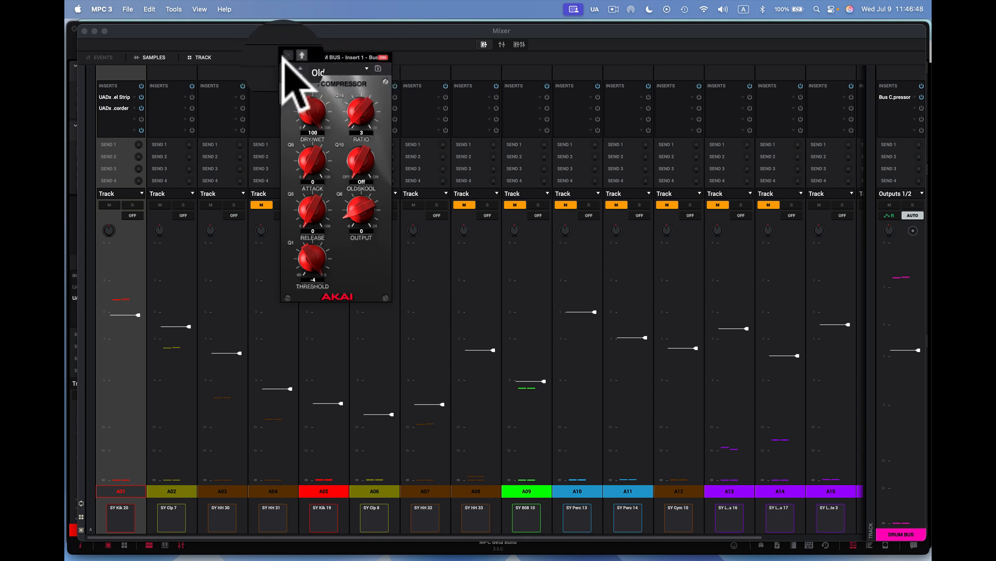
key(space)
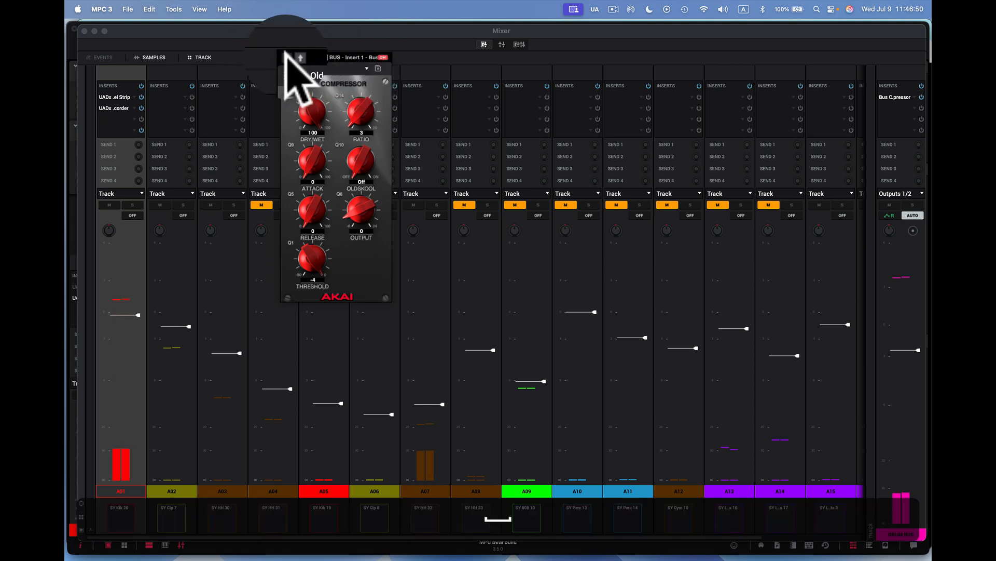
Add the VST3 UADx LA-2A Tube Compressor to the DRUM BUS track's second insert and place its window beneath the Bus Compressor
click(902, 107)
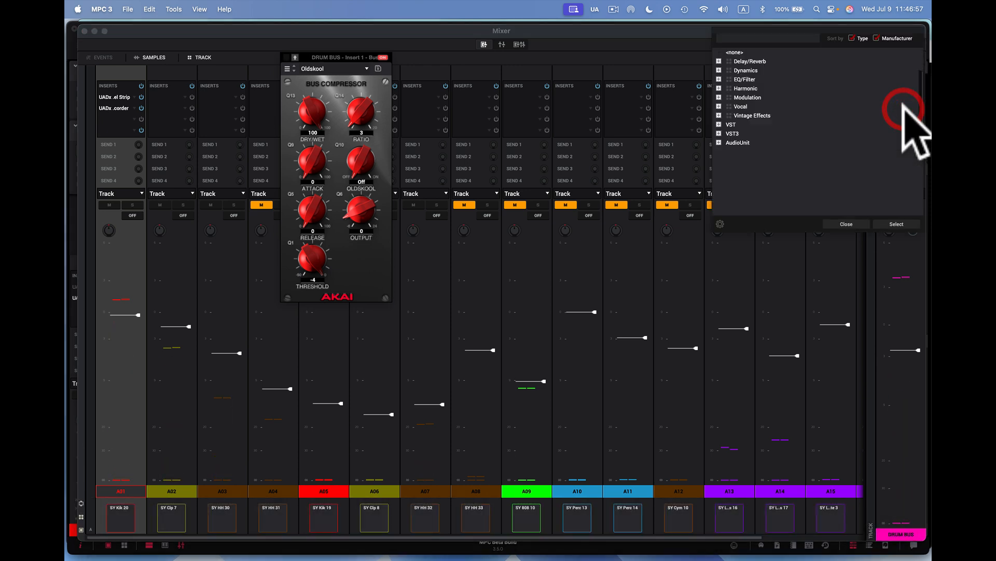
click(718, 133)
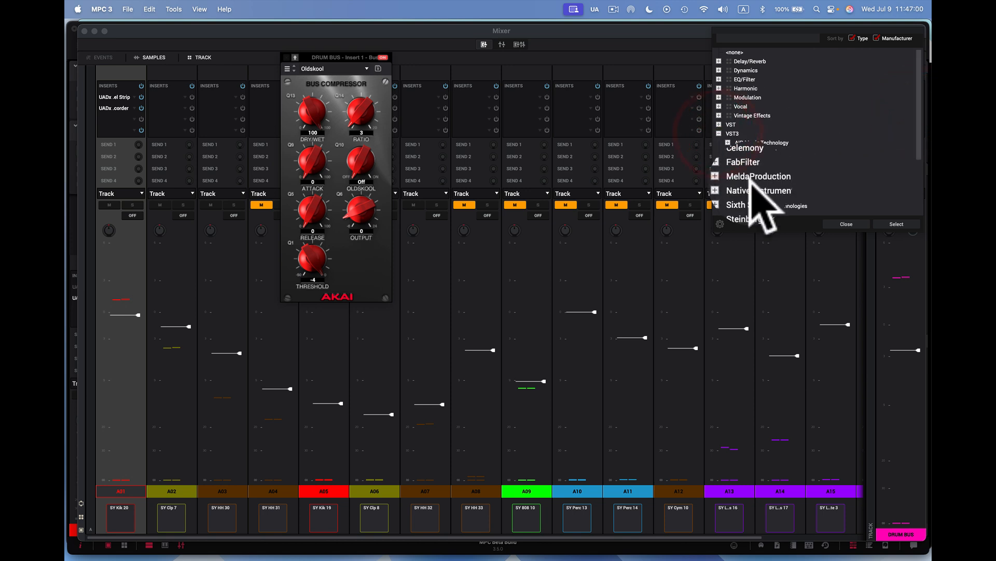
scroll(751, 182, down, 5)
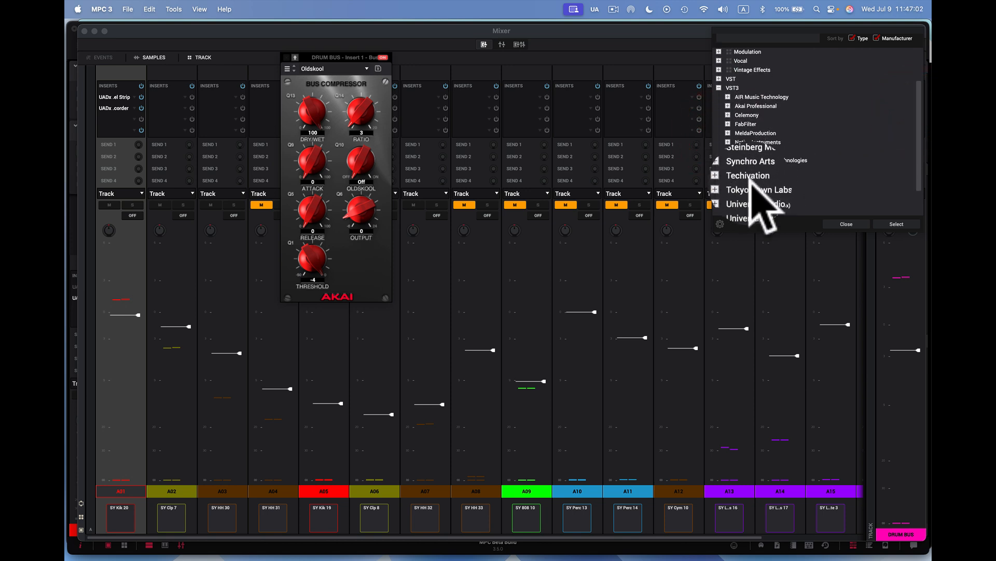
scroll(751, 182, down, 2)
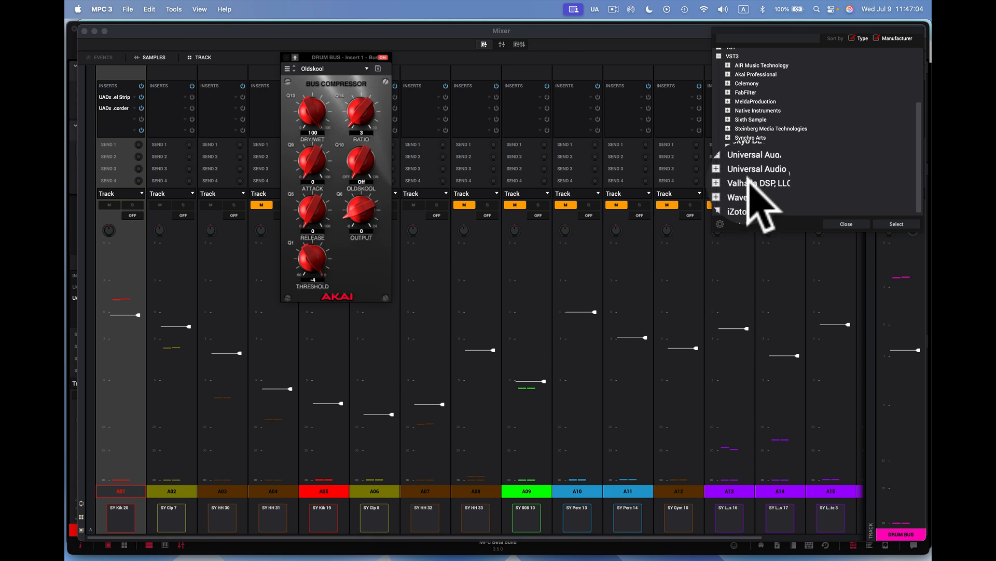
click(726, 172)
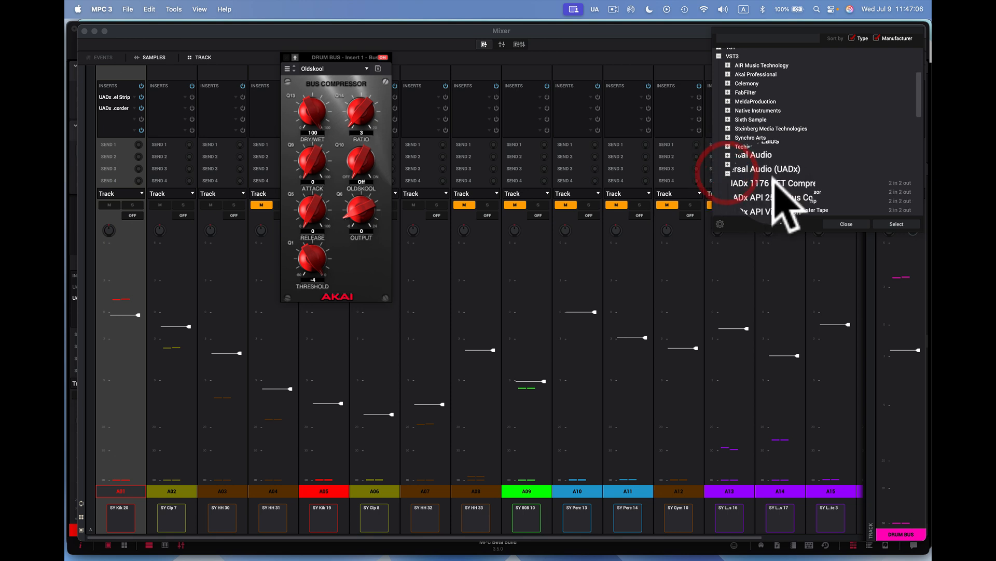
scroll(783, 196, down, 5)
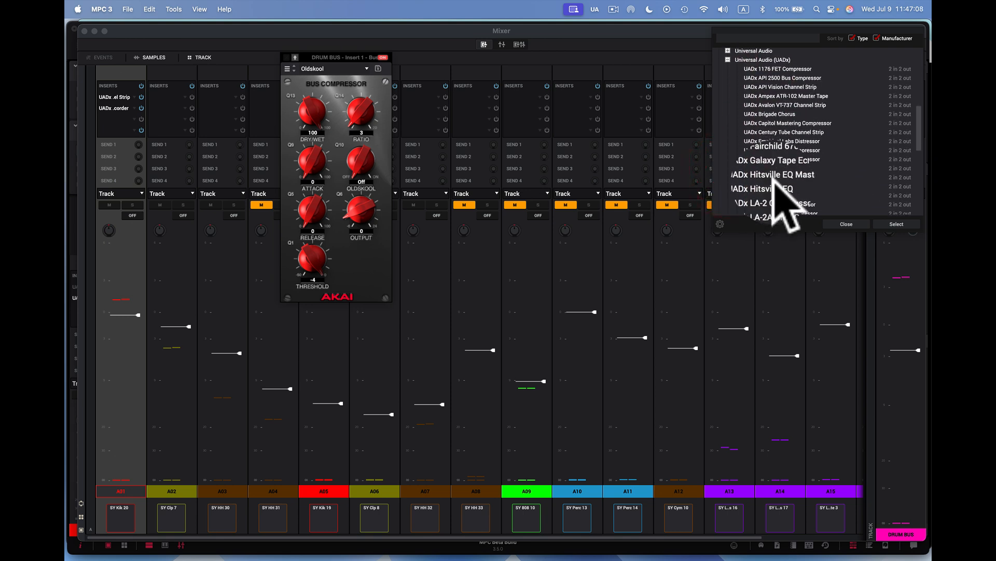
scroll(774, 178, down, 3)
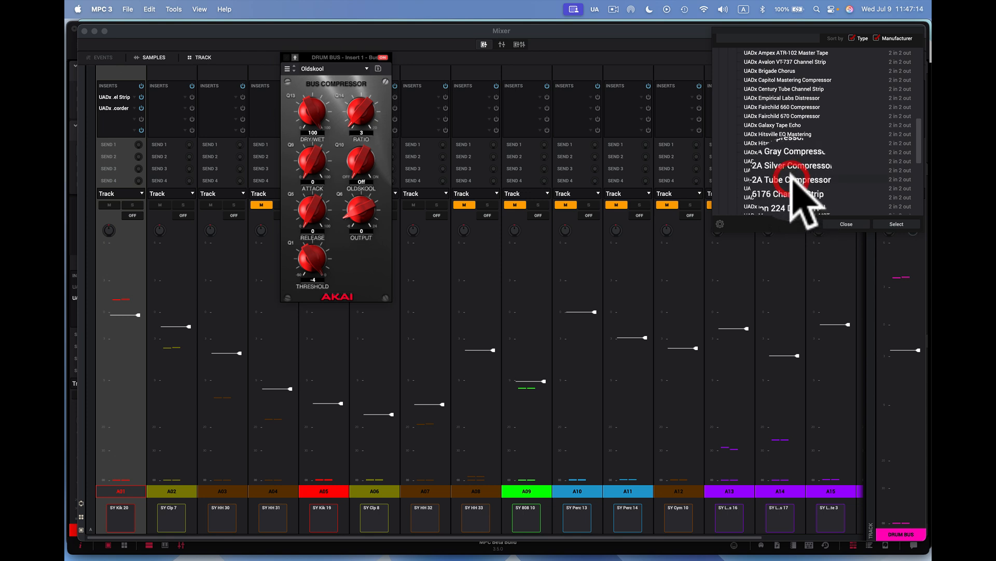
double_click(792, 177)
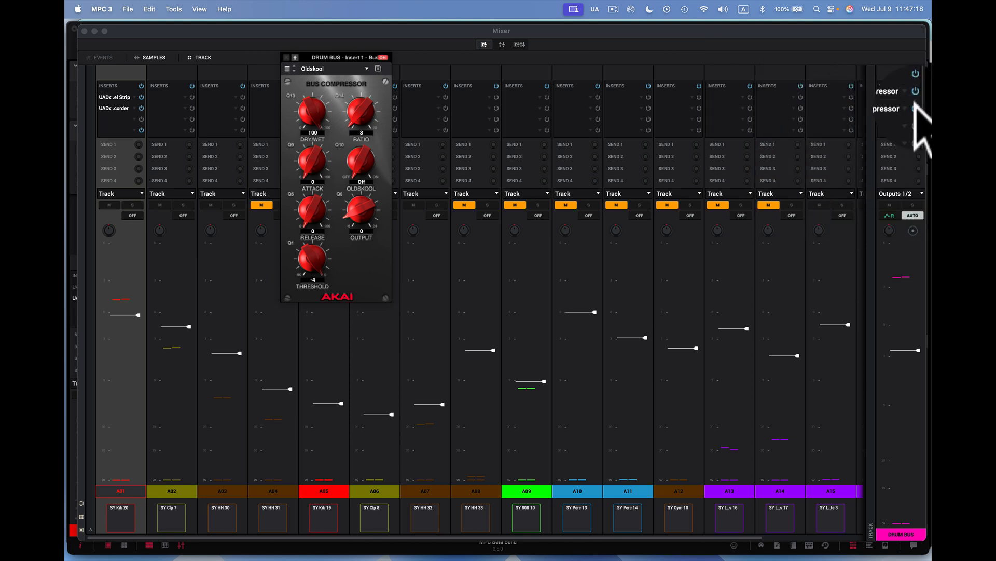
click(889, 109)
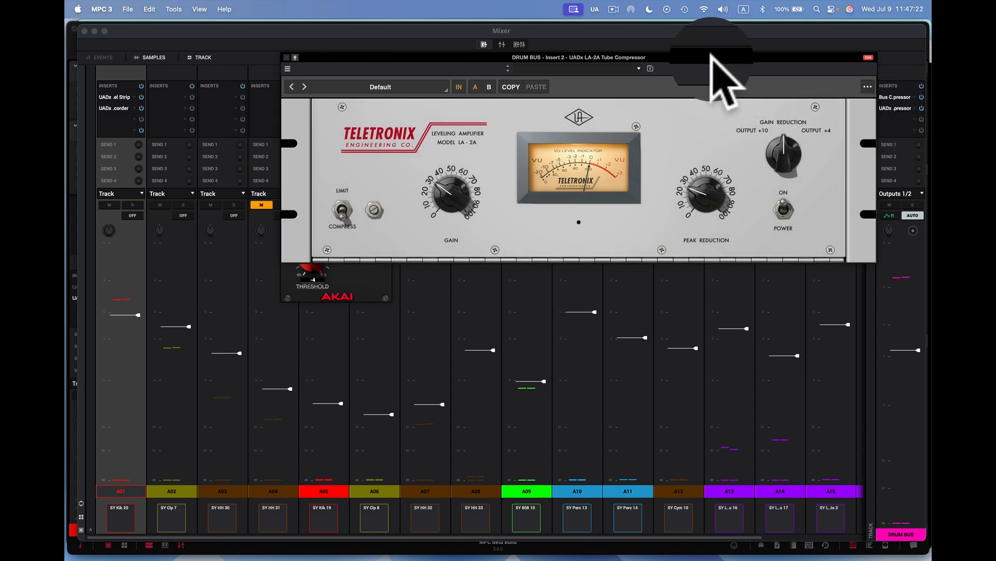
drag(711, 57, 659, 308)
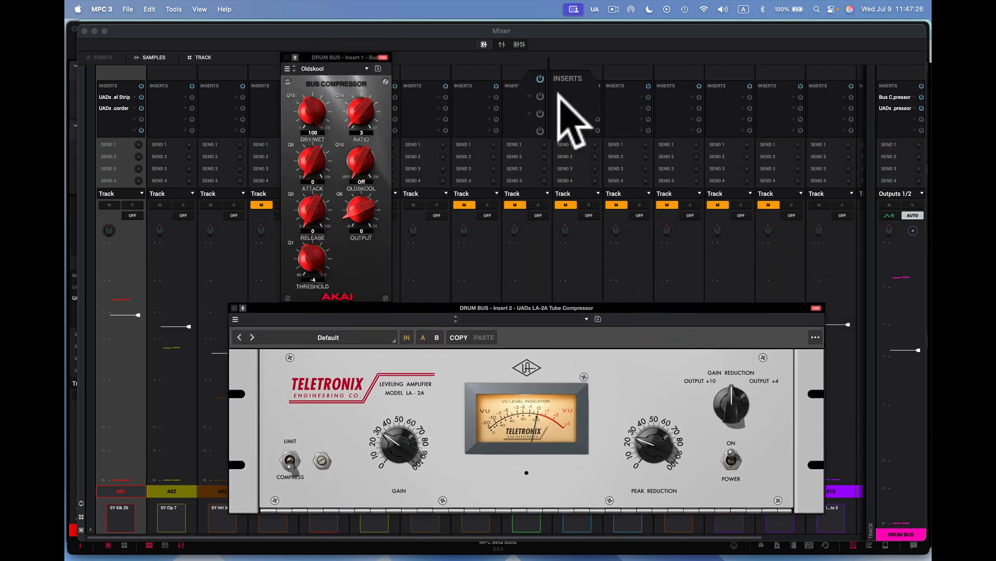
Bypass the LA-2A insert on DRUM BUS and raise its Peak Reduction slightly
click(917, 103)
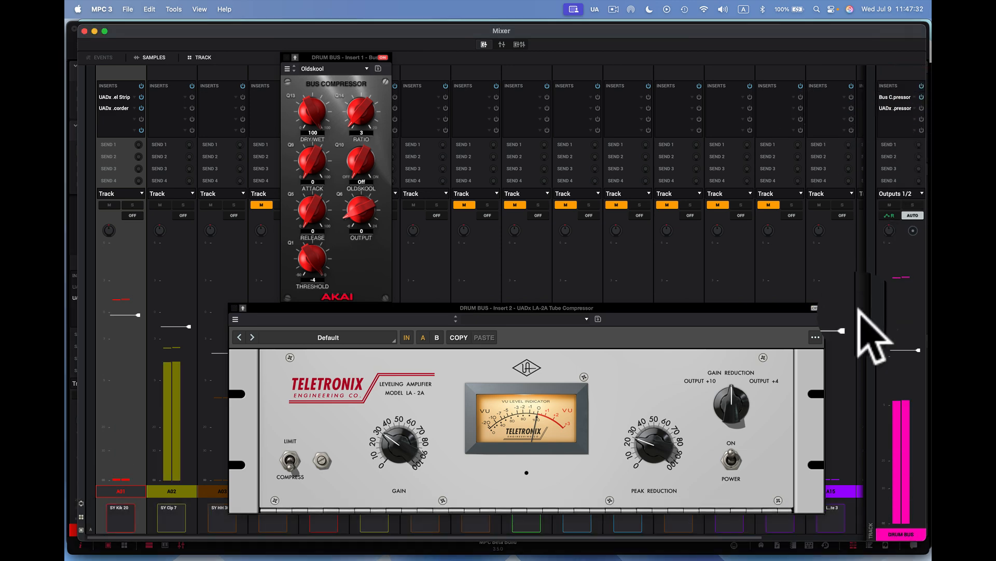
click(645, 440)
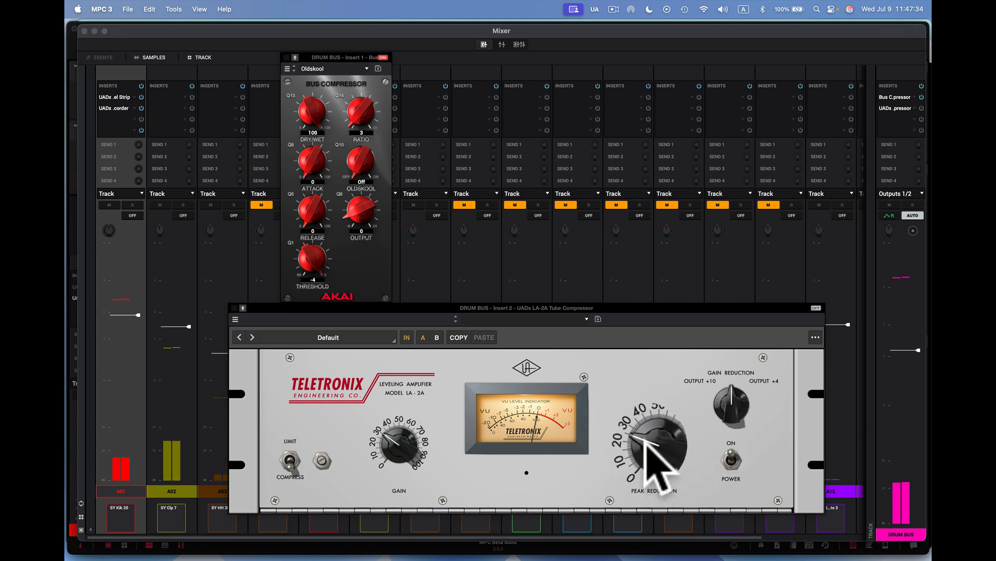
drag(645, 441, 645, 440)
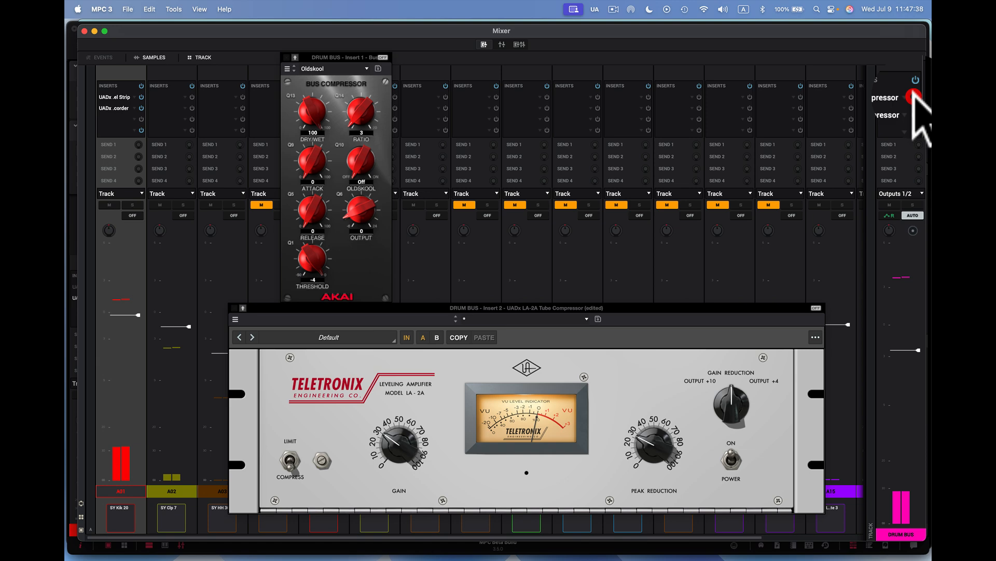
Compare the drum mix by alternating between the LA-2A and the Bus Compressor as the active DRUM BUS insert
click(911, 185)
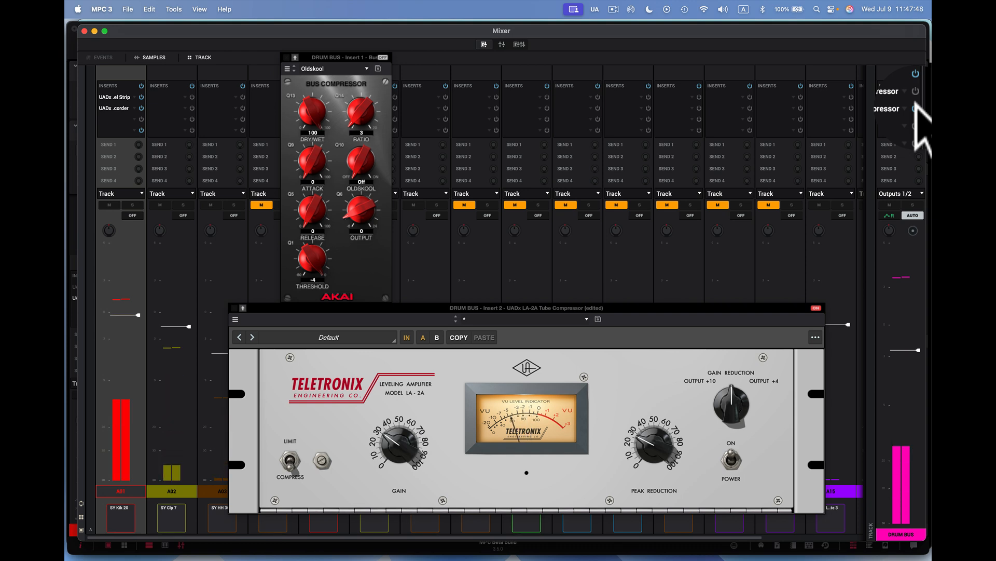
scroll(856, 156, right, 3)
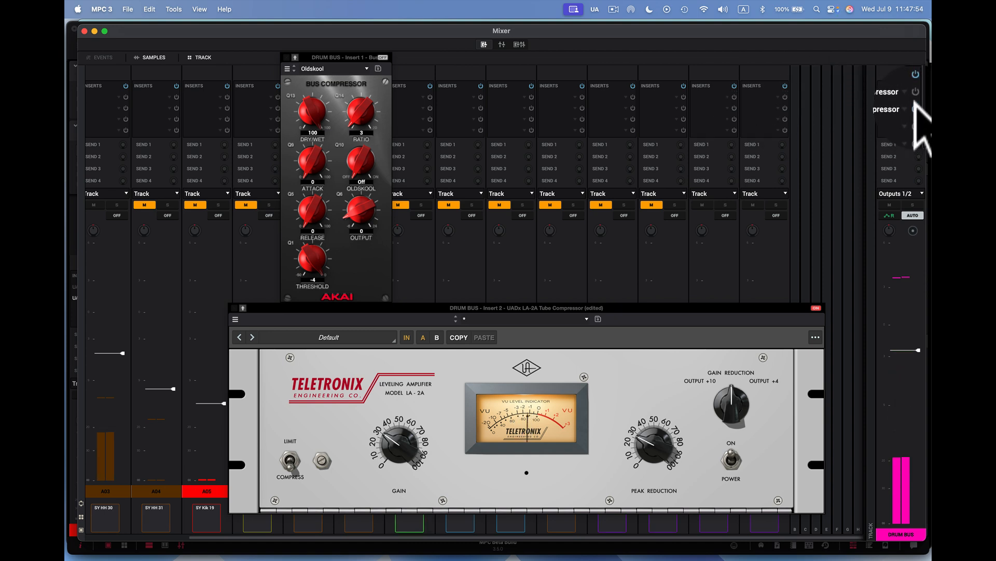
click(915, 106)
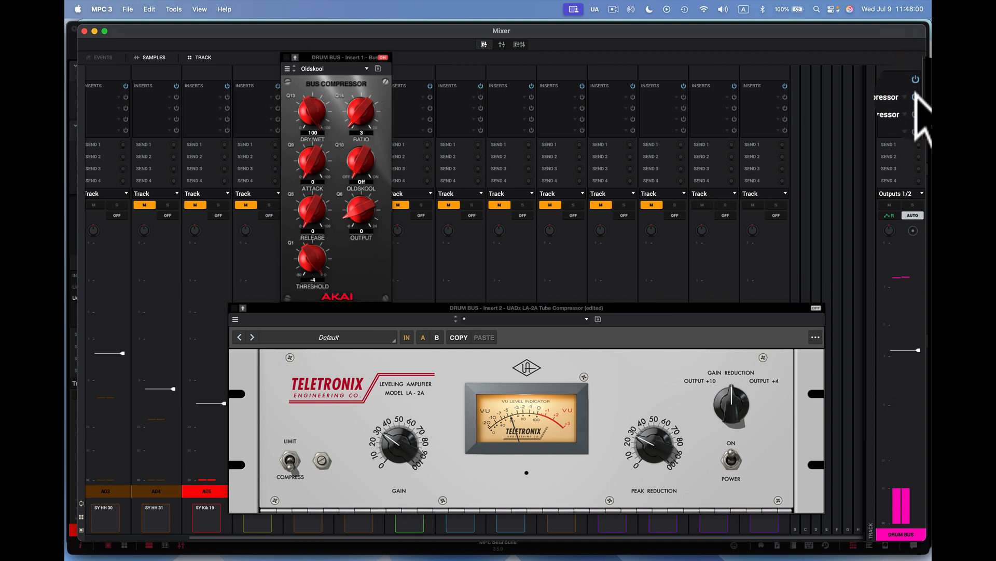
Remove the Bus Compressor from DRUM BUS and move the active LA-2A into its first insert slot
click(915, 106)
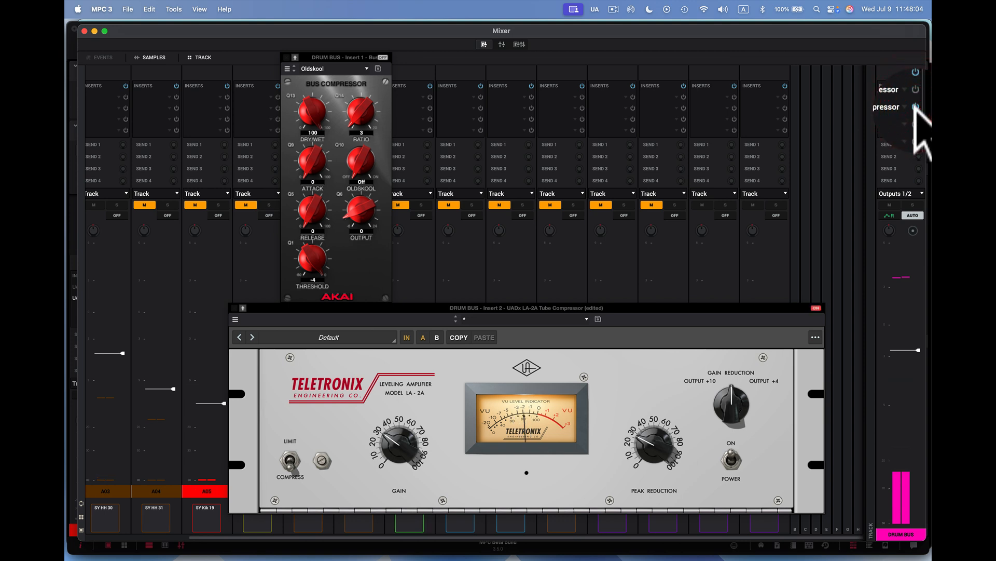
click(284, 56)
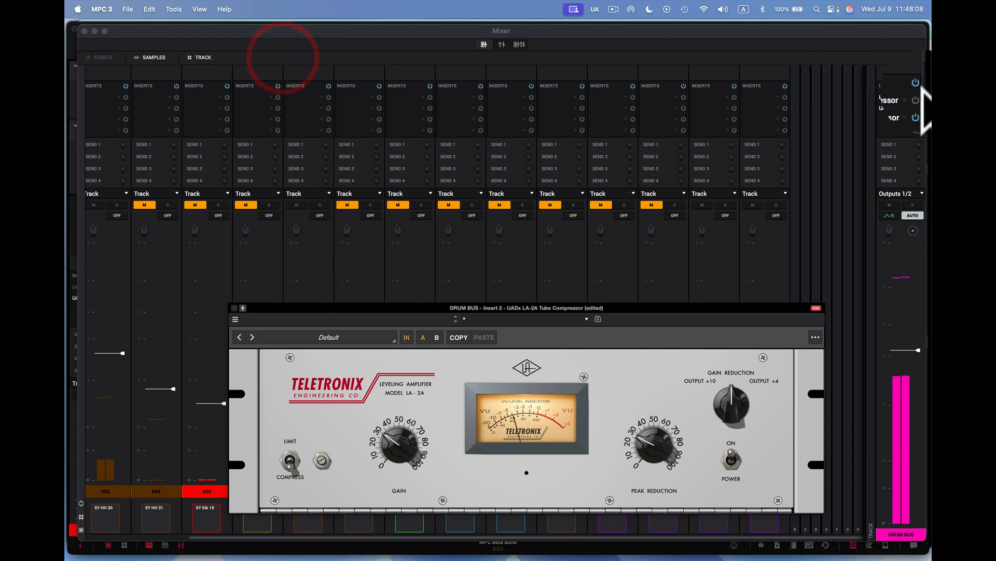
click(908, 96)
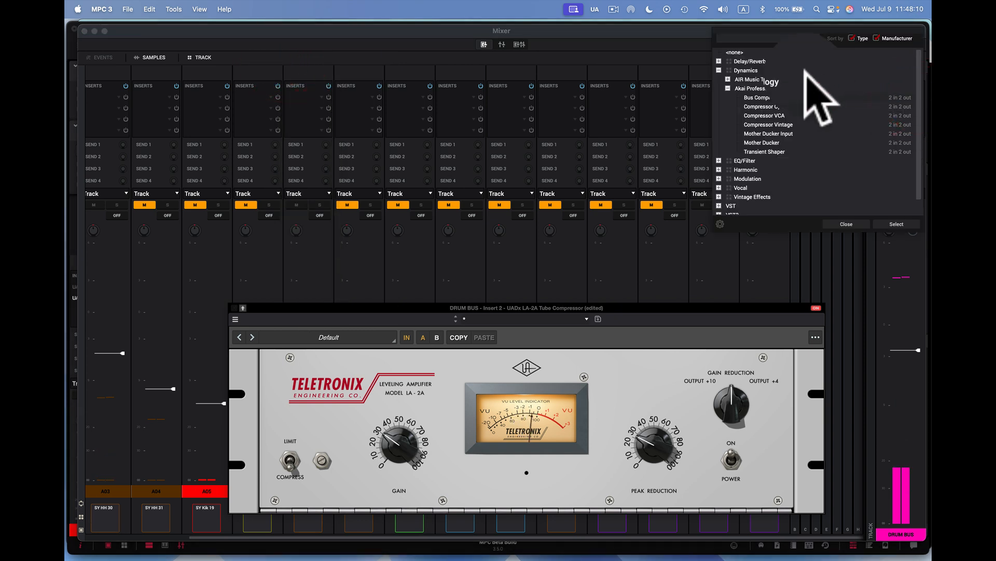
double_click(734, 52)
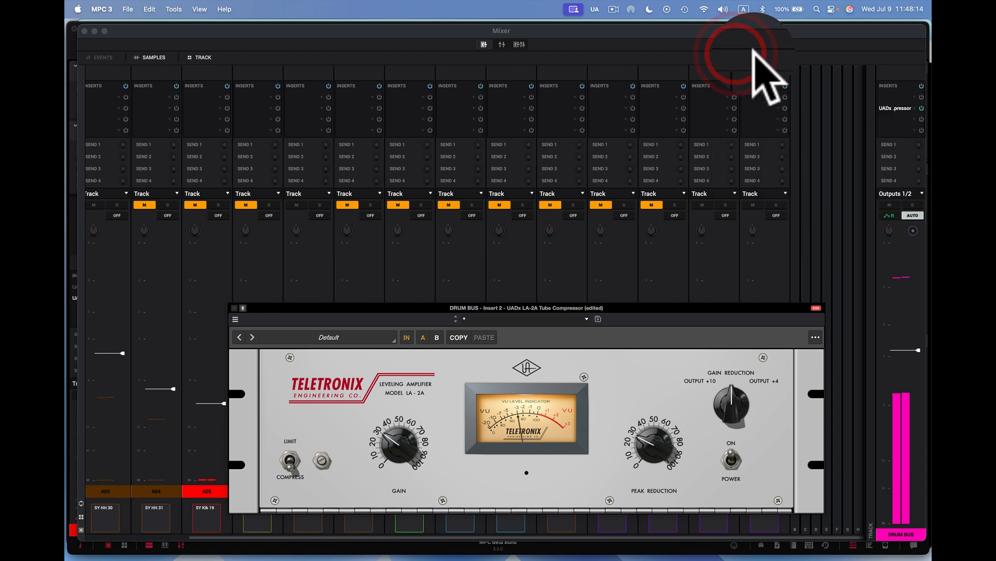
drag(890, 107, 500, 57)
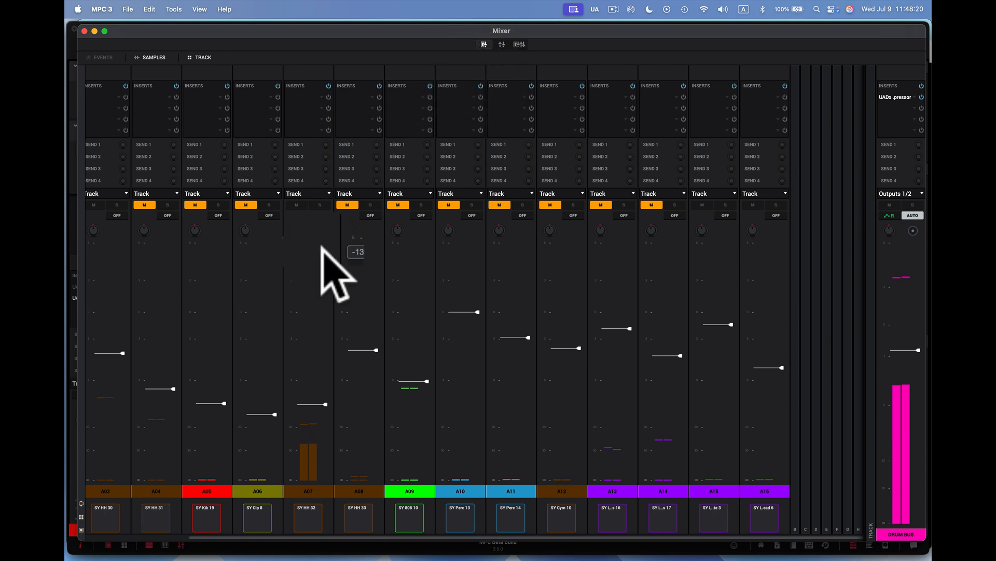
Raise the kick pad A01's level slightly and adjust its Send 1 amount
scroll(322, 247, left, 5)
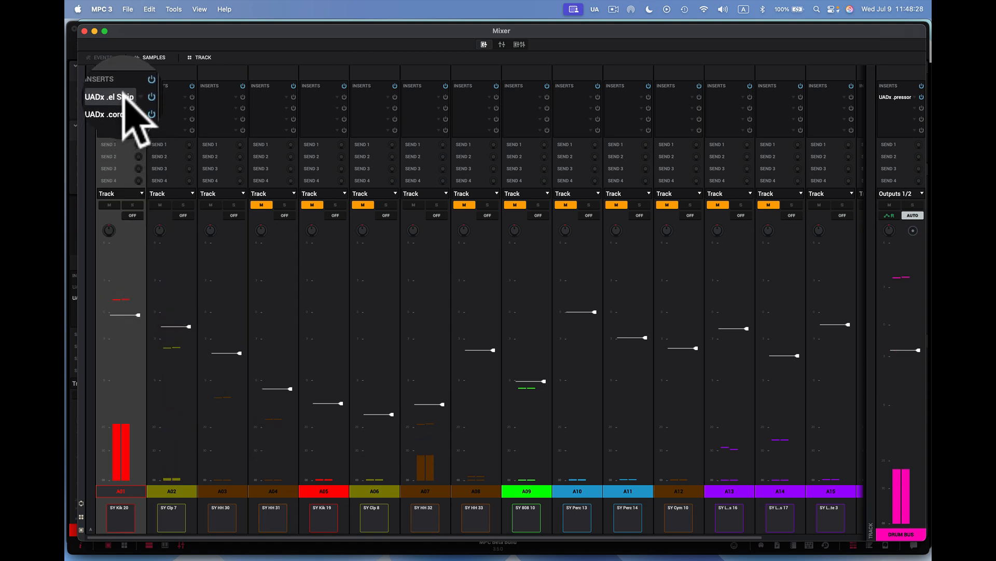
mouse_move(108, 313)
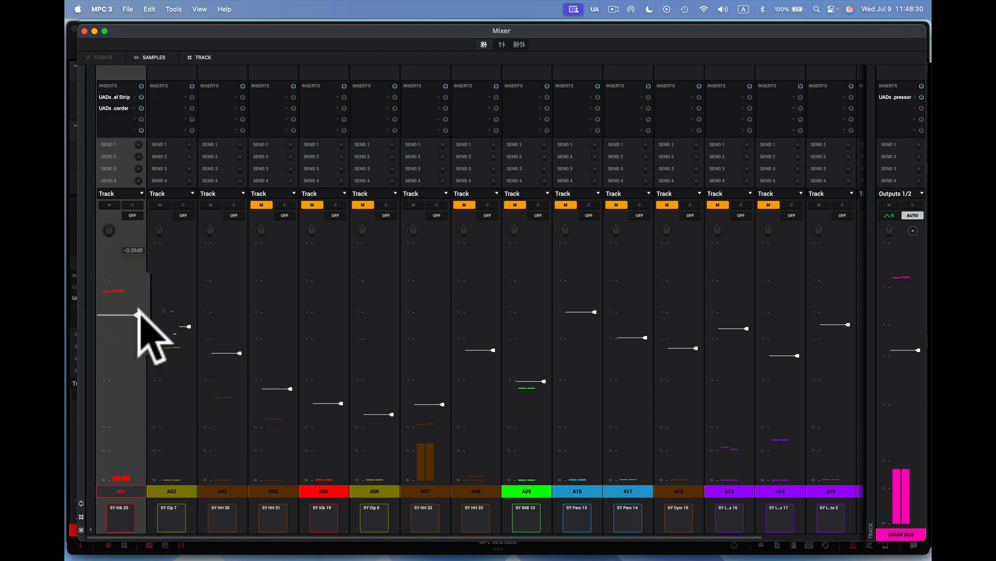
drag(137, 312, 138, 312)
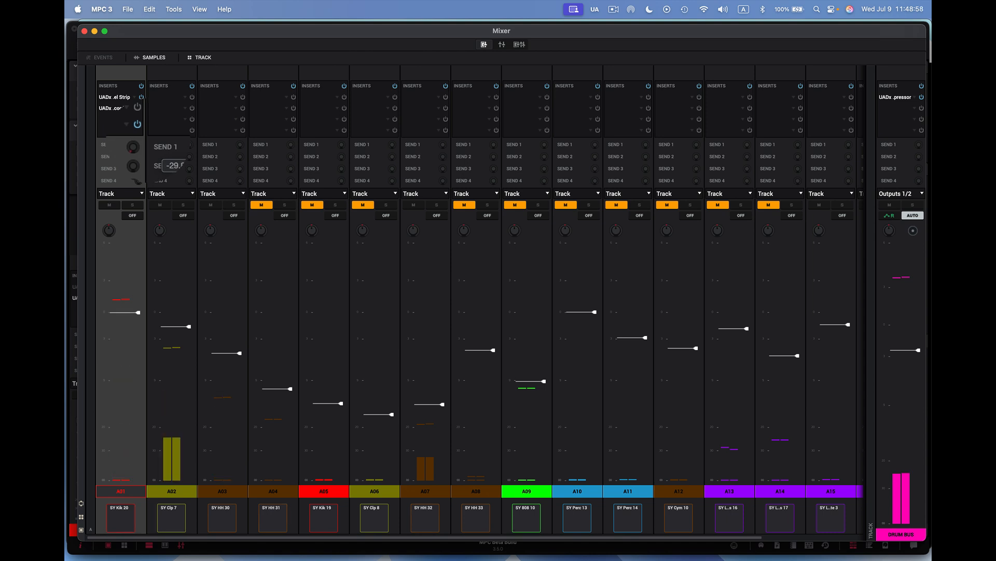
drag(148, 140, 138, 142)
Display the pad mixer together with the tracks, submixes, returns and main outputs, and lower the level of reverb Return 1
scroll(643, 267, right, 4)
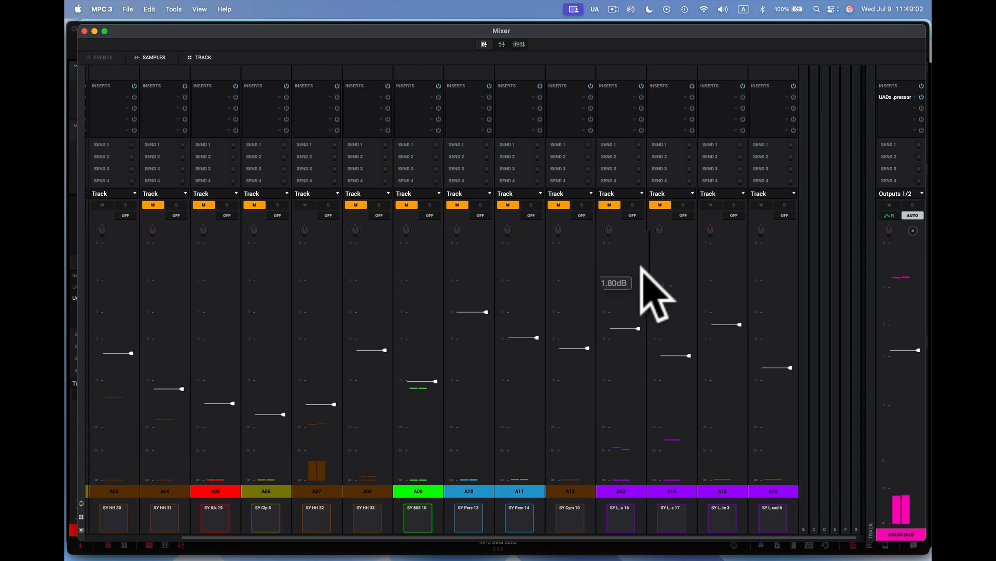
scroll(642, 267, left, 4)
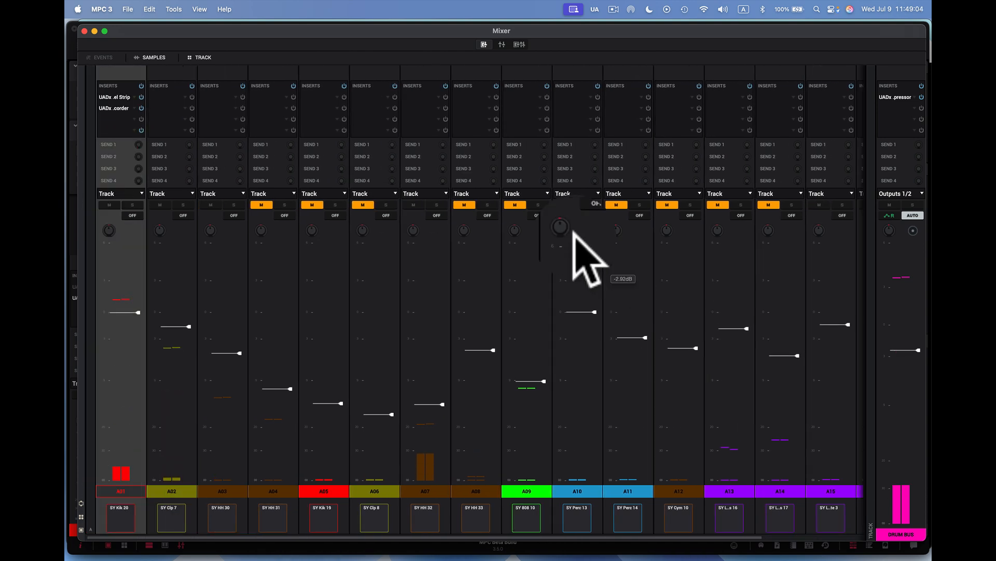
click(519, 45)
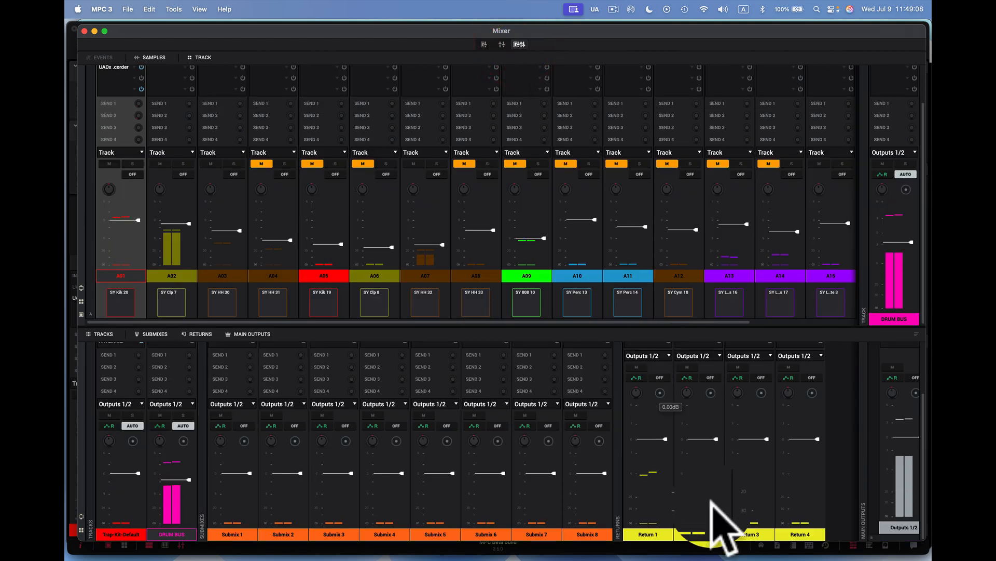
scroll(700, 485, up, 1)
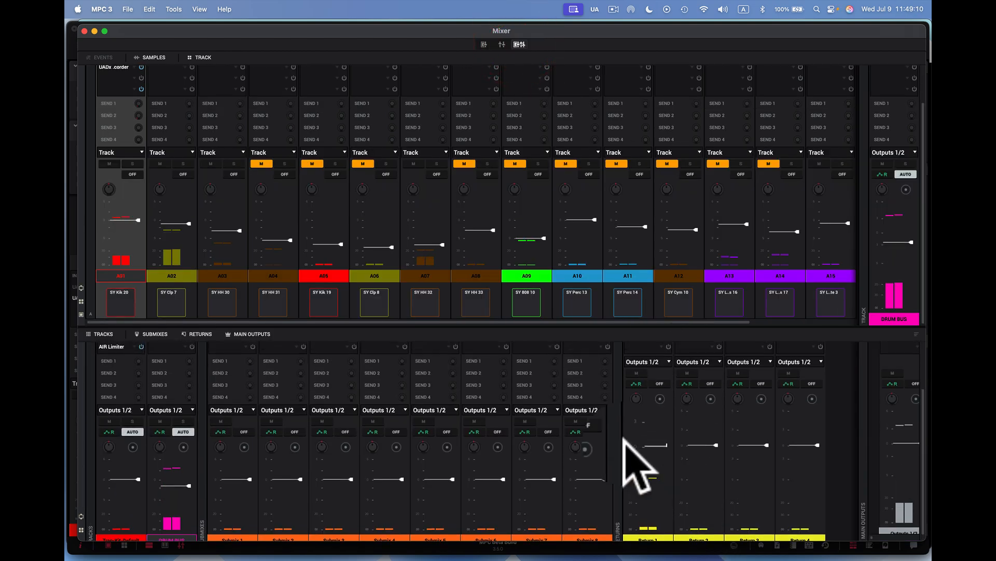
scroll(628, 448, up, 4)
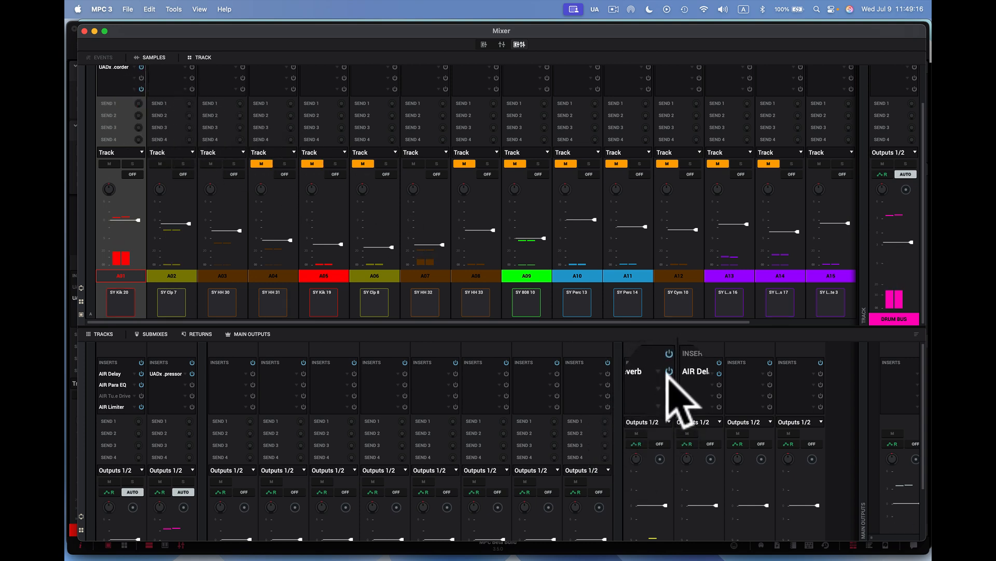
scroll(659, 431, down, 3)
scroll(654, 430, down, 2)
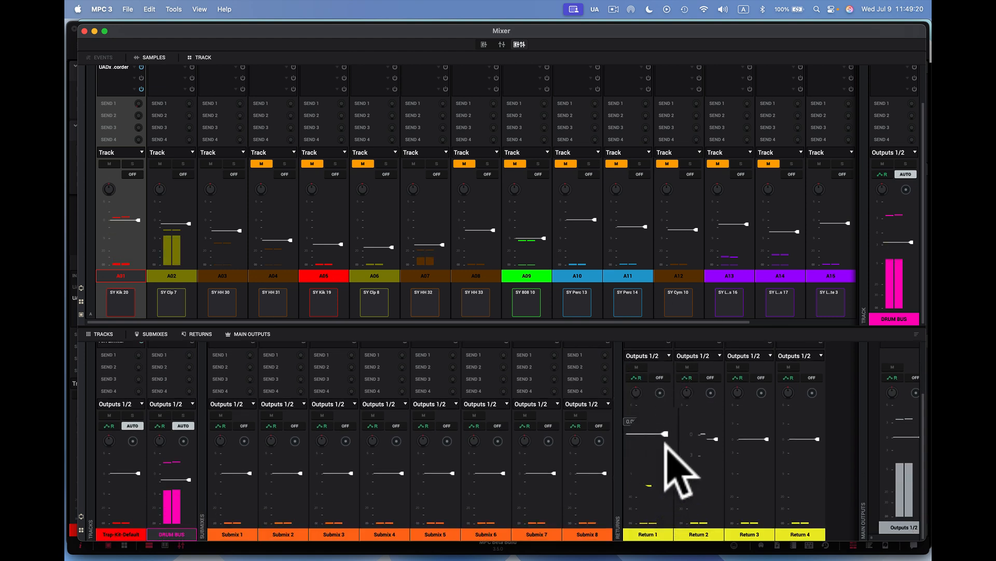
drag(665, 438, 670, 468)
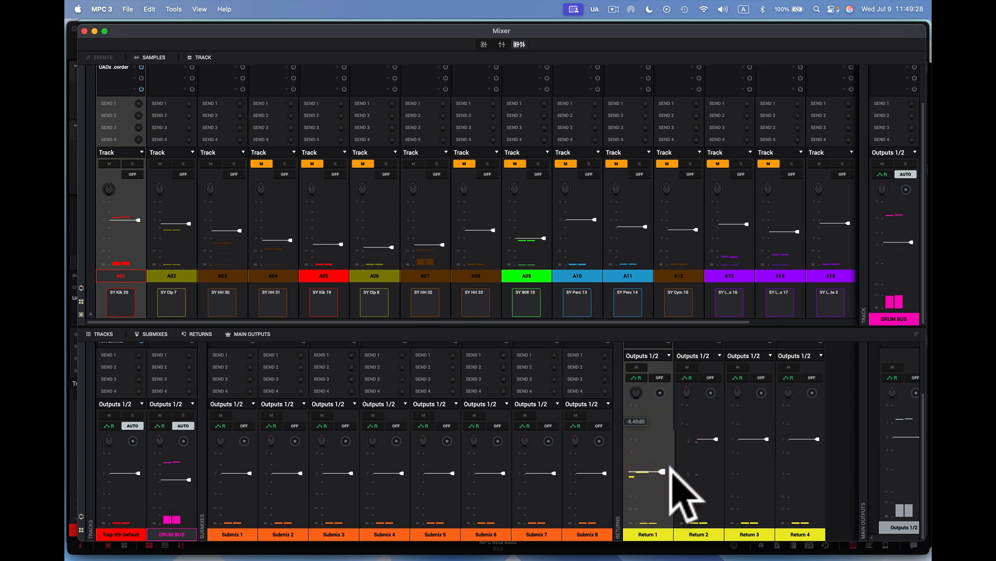
drag(670, 467, 666, 451)
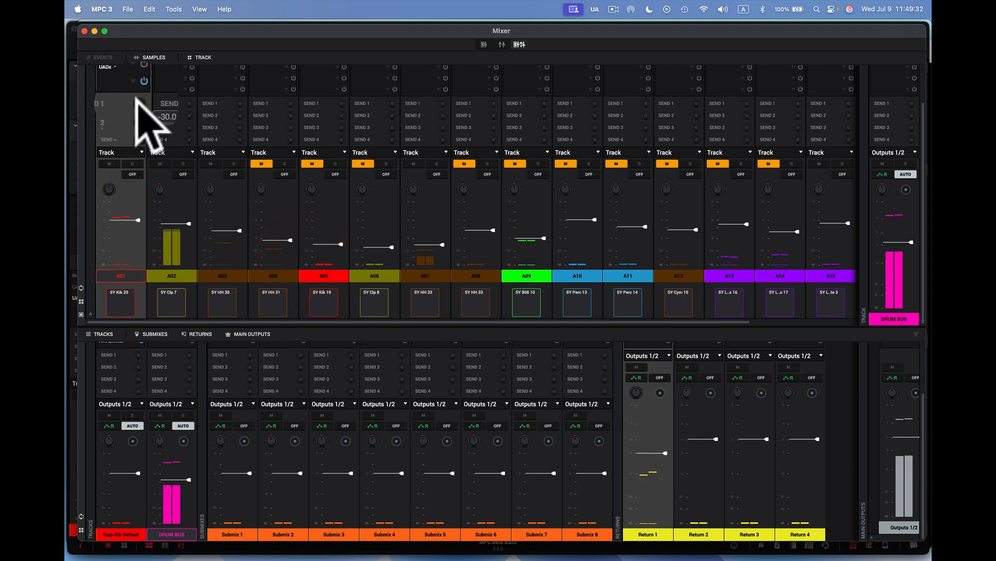
Adjust the Send 1 amounts into the reverb return for pads A01, A02 and A07
drag(139, 105, 138, 104)
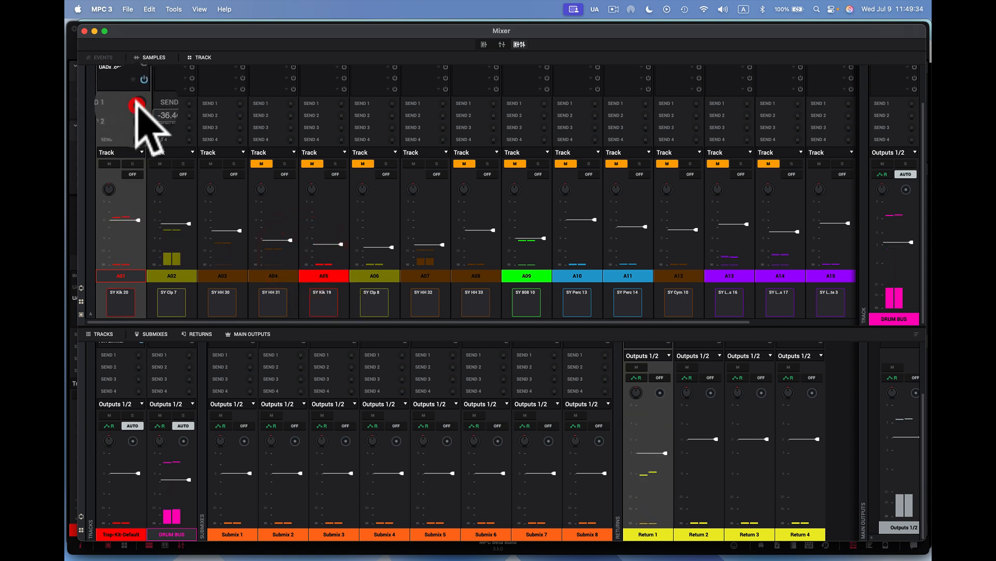
scroll(248, 148, up, 4)
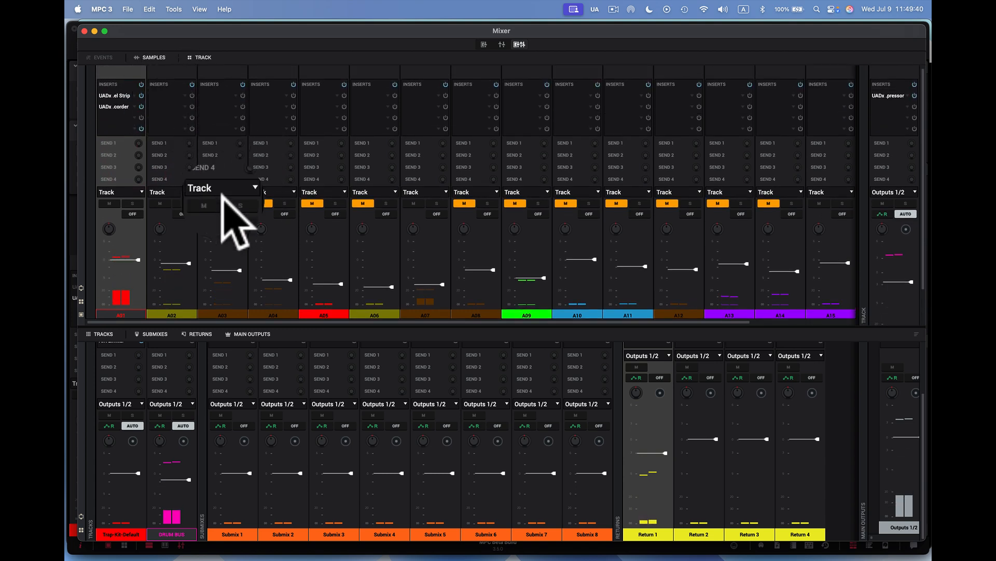
click(189, 141)
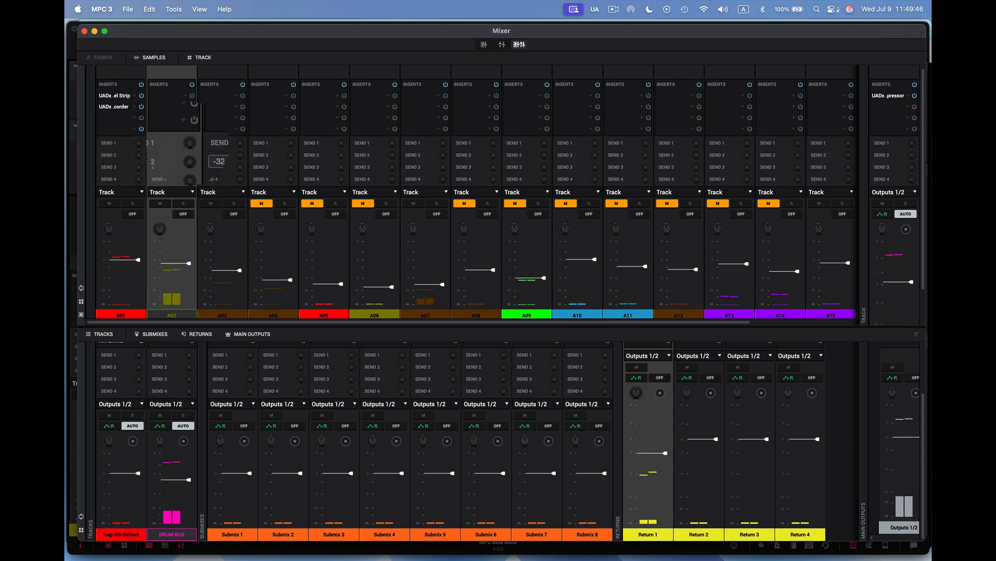
click(188, 142)
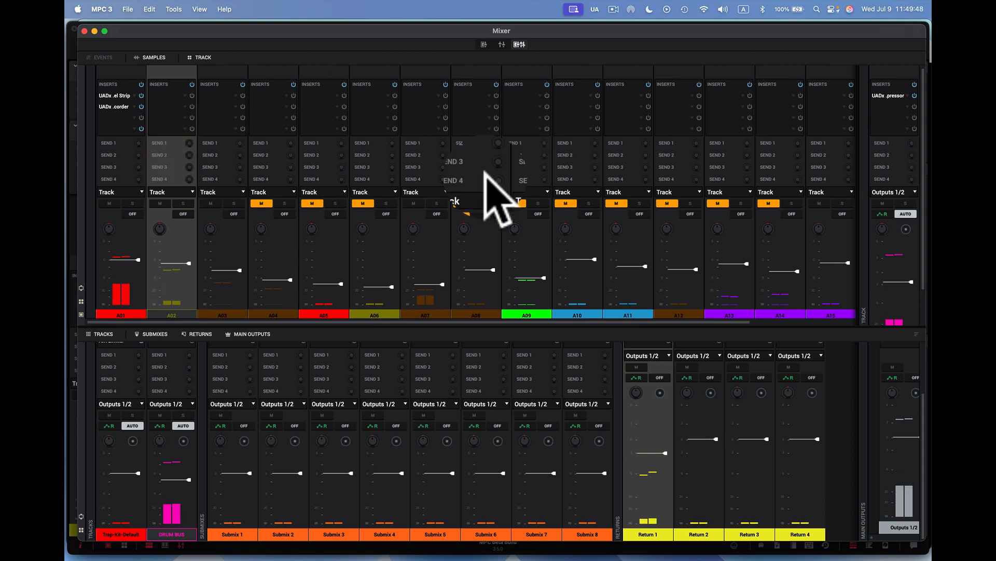
click(441, 140)
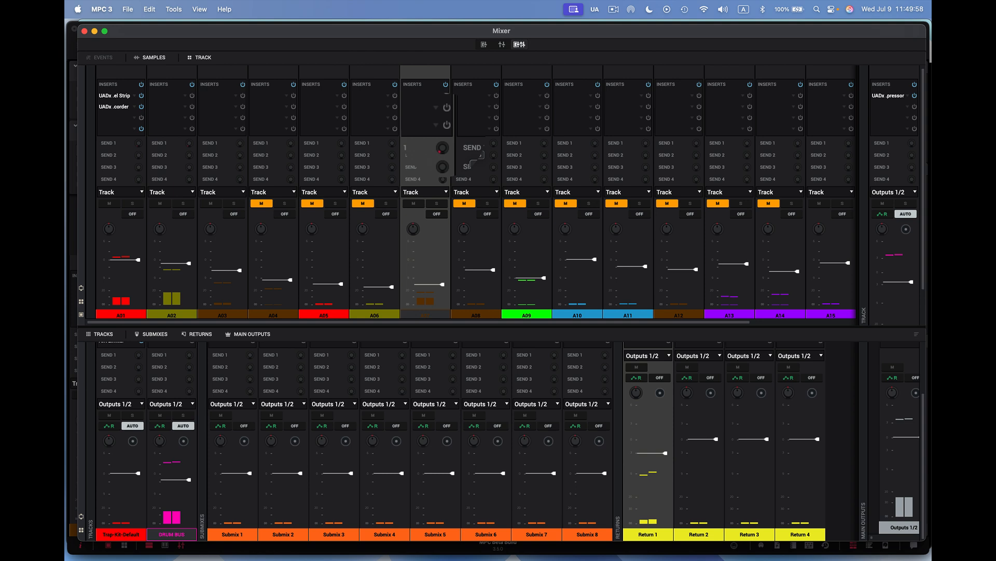
drag(442, 134, 441, 140)
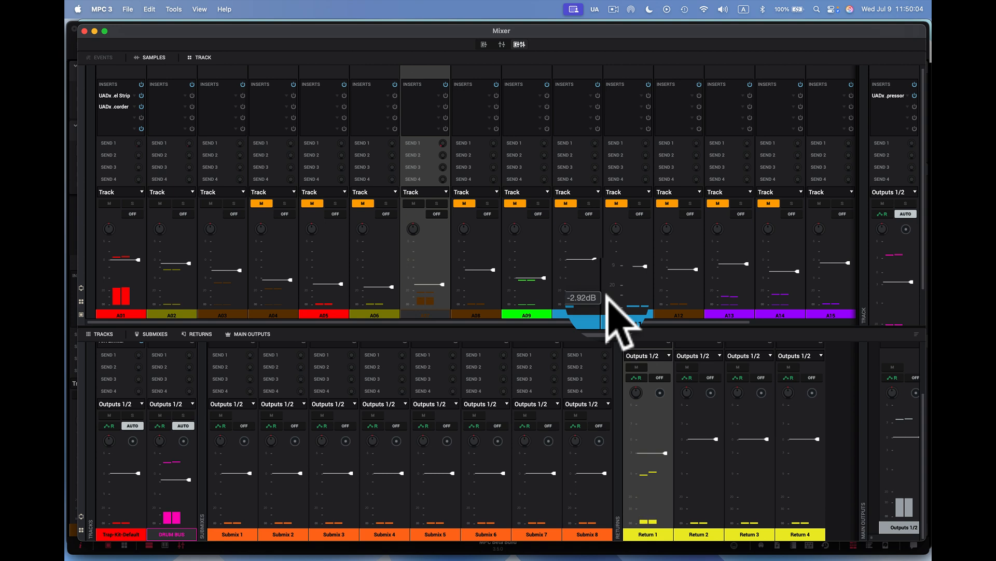
Rebalance the levels by raising DRUM BUS to about -1 dB, pulling clap pad A02 fully down and raising kick pad A01
click(909, 276)
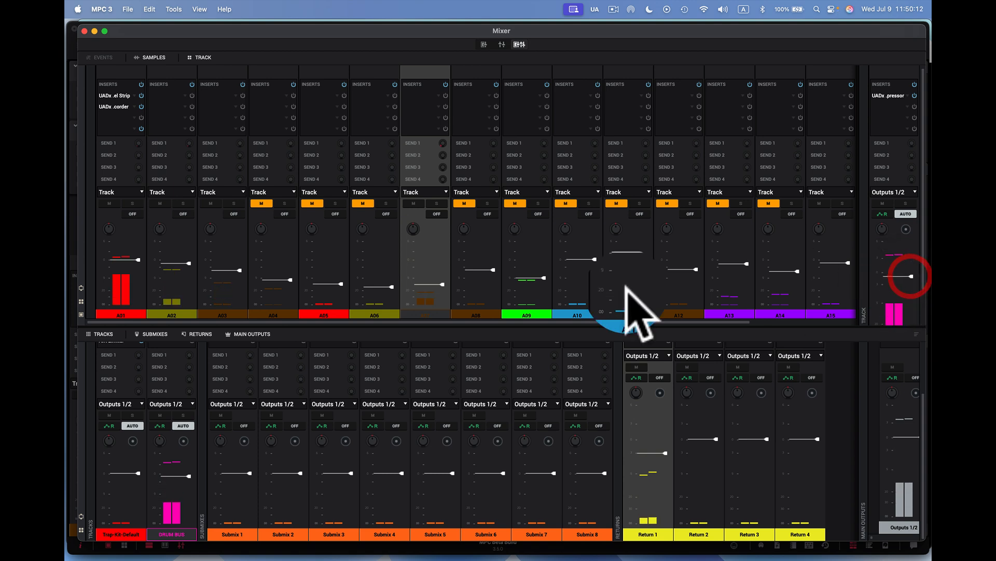
click(191, 259)
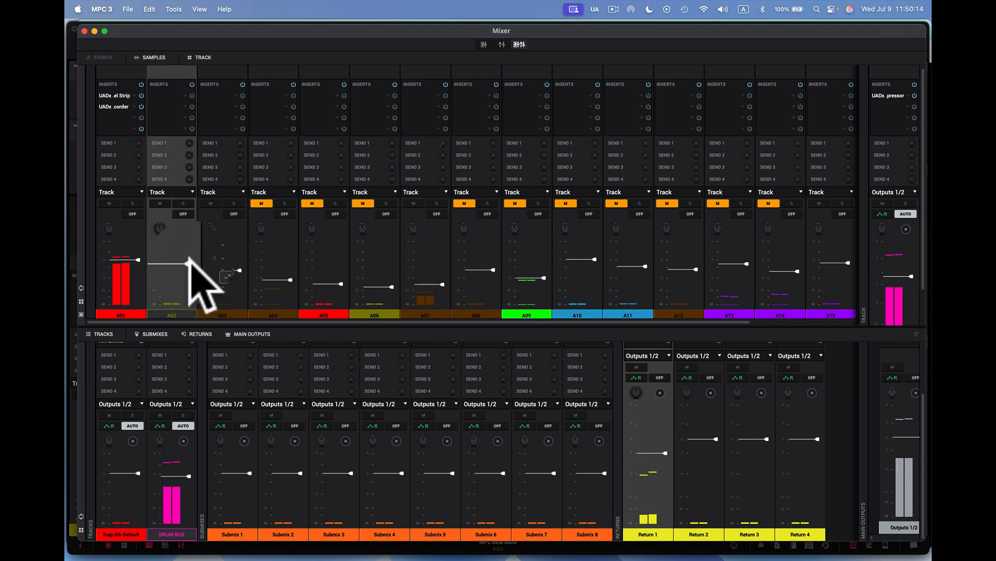
drag(188, 264, 216, 323)
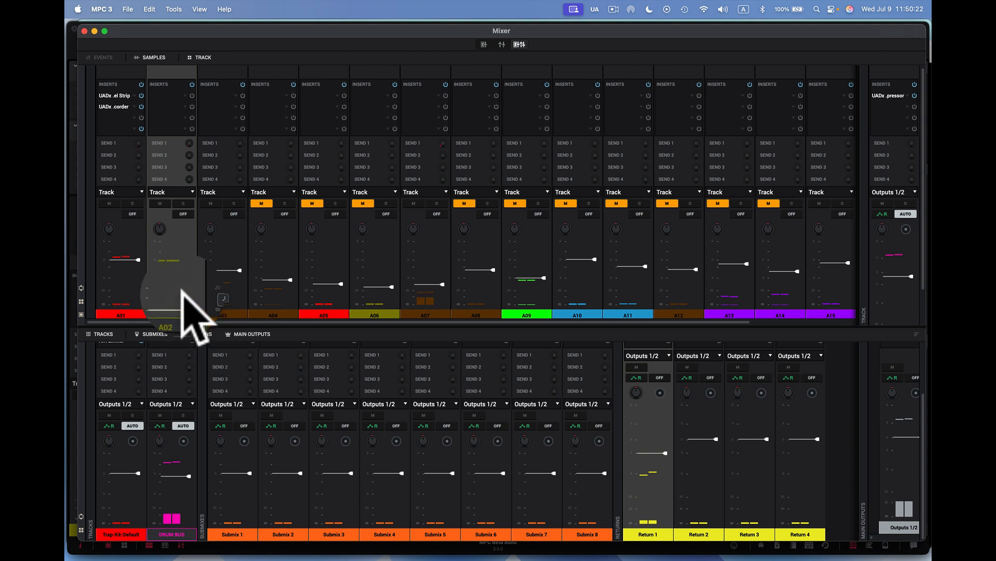
click(137, 253)
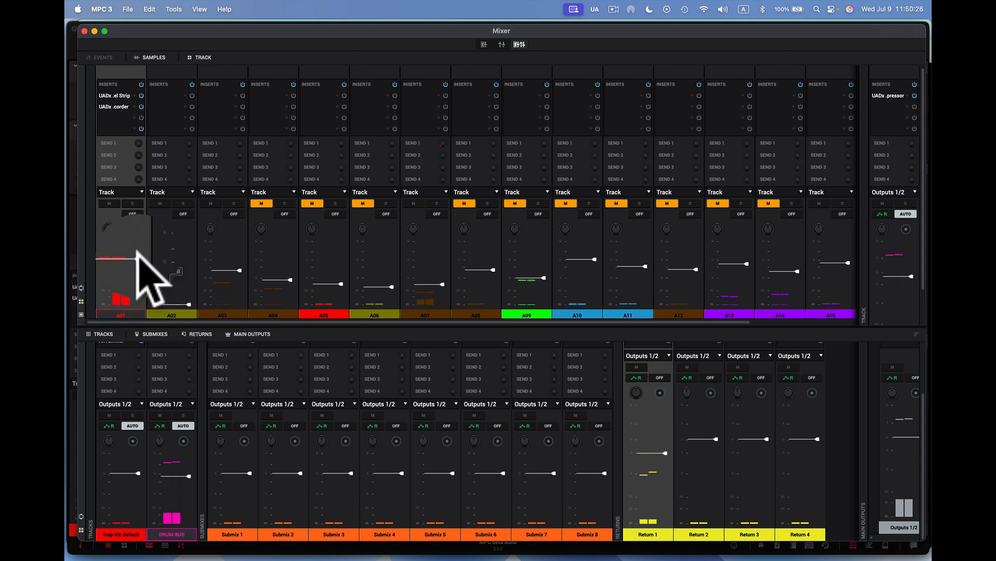
drag(136, 254, 134, 240)
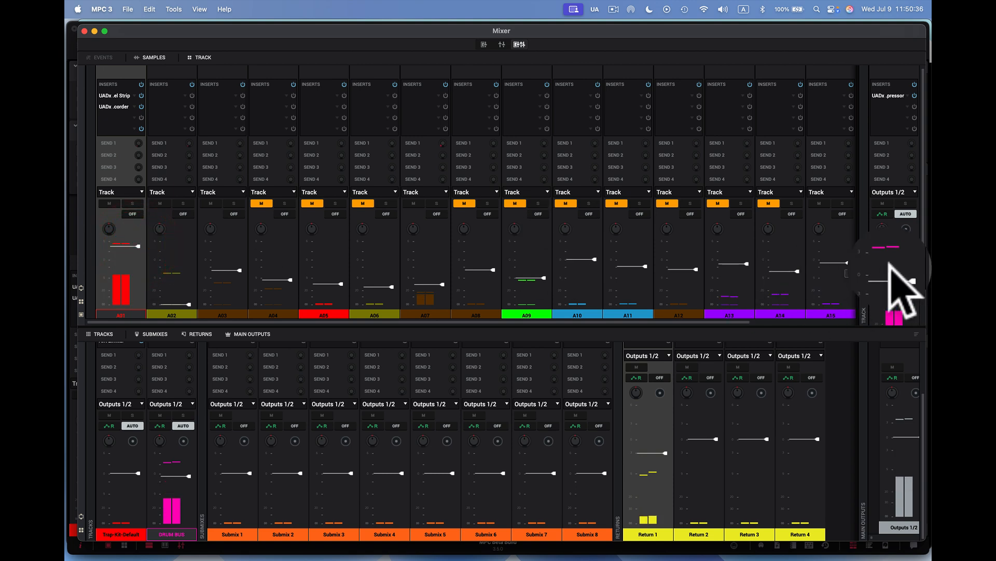
Return to the pad-only mixer view, bring clap pad A02's level back up to slightly above -8.47 dB and fine-tune its Send 1 amount
scroll(889, 263, down, 2)
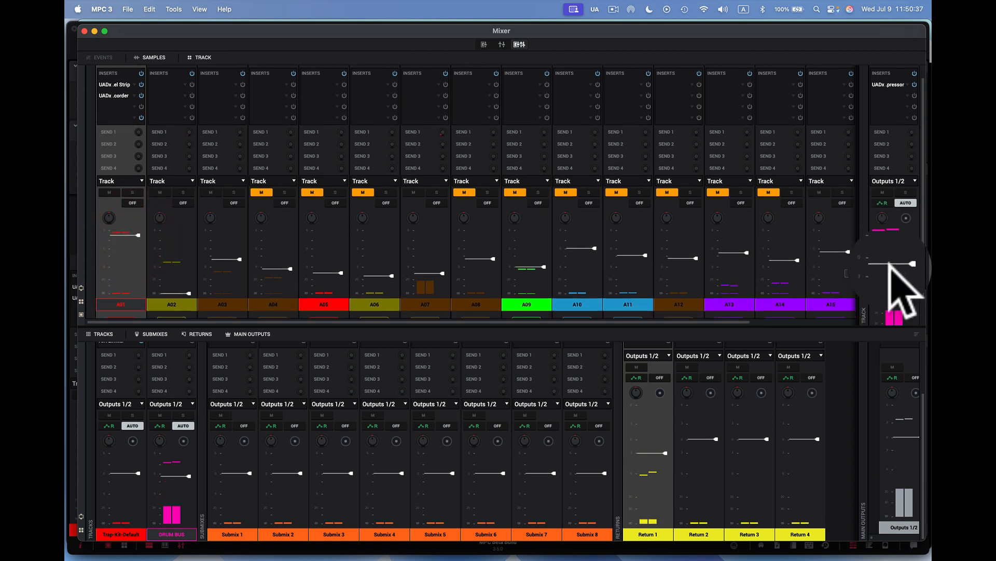
click(484, 44)
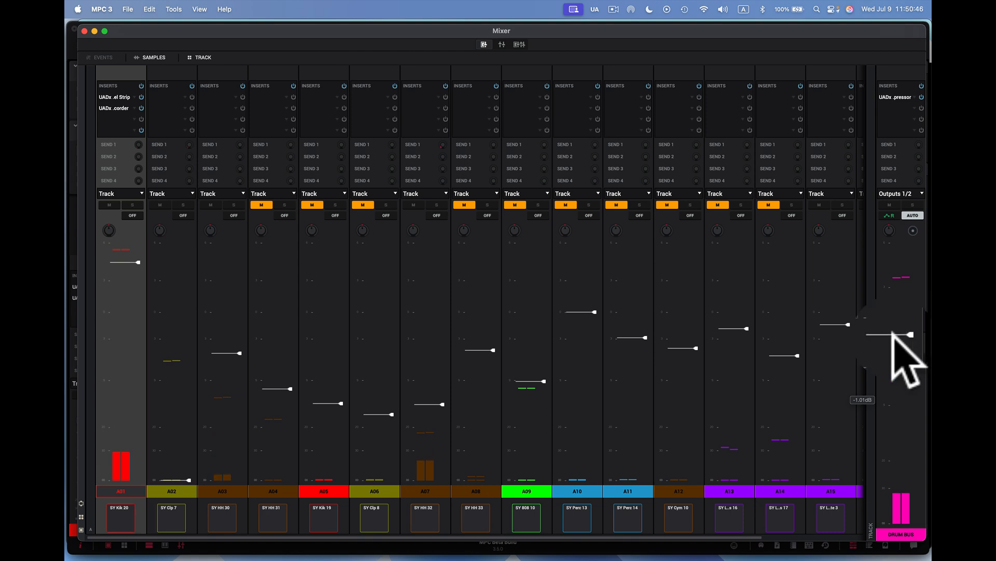
drag(189, 478, 188, 374)
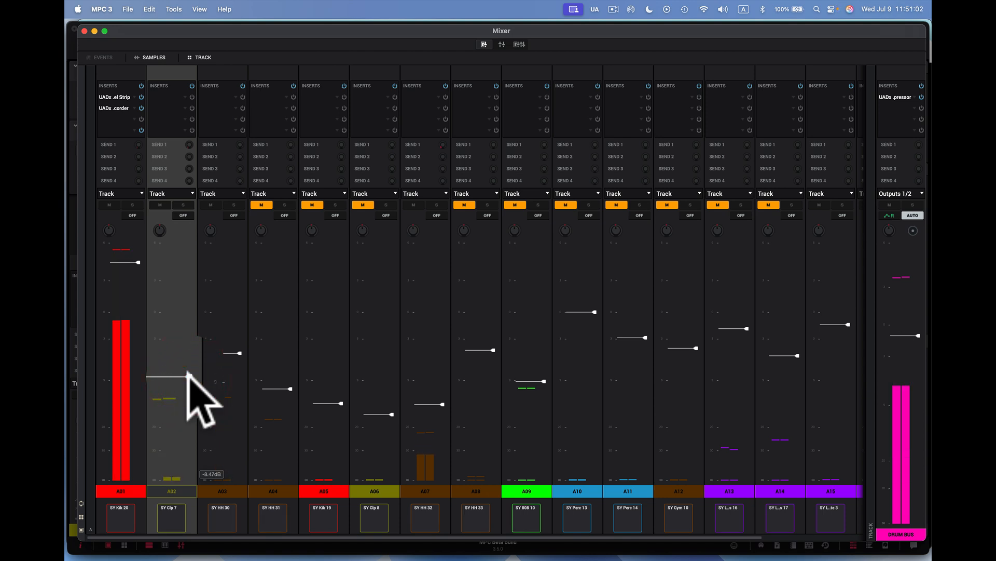
drag(190, 141, 190, 130)
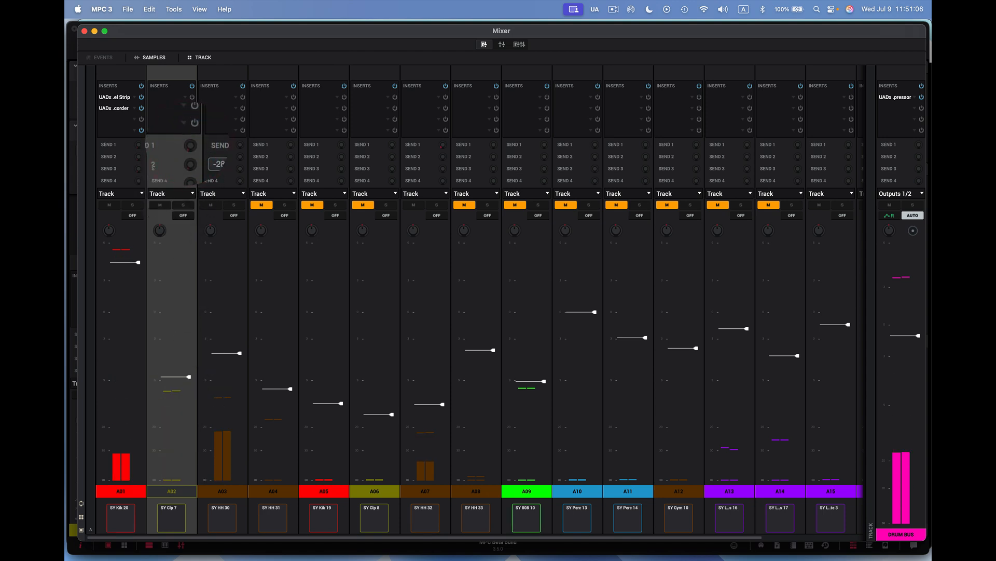
drag(189, 145, 190, 154)
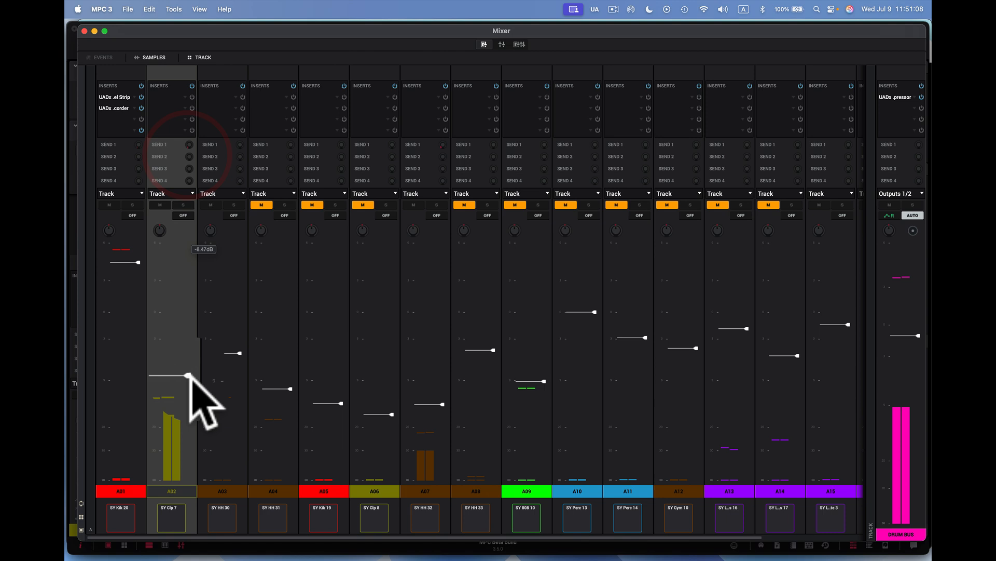
drag(188, 377, 188, 370)
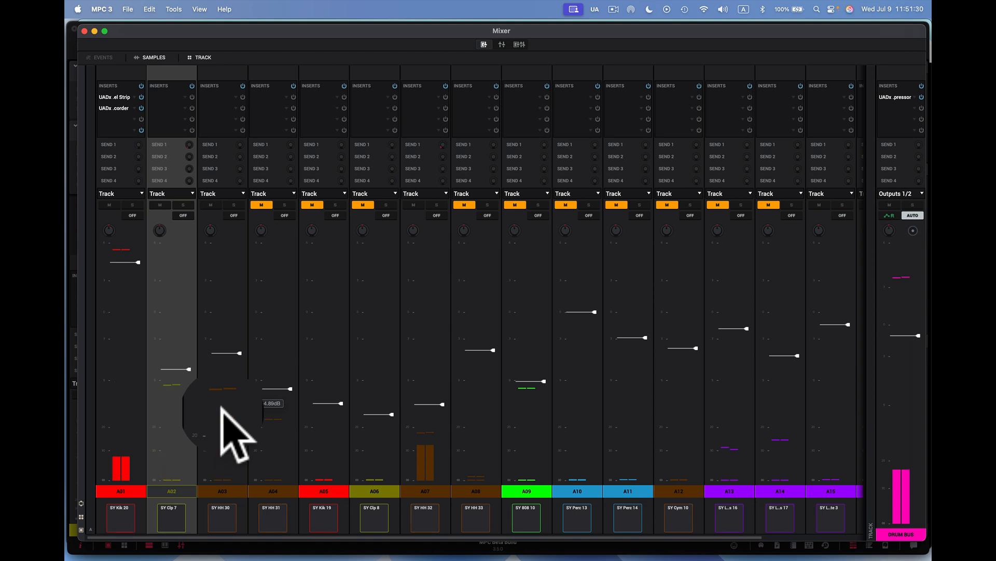
Insert the AIR Channel Strip dynamics effect in the first insert slot of clap pad A02 and open its editor
click(186, 96)
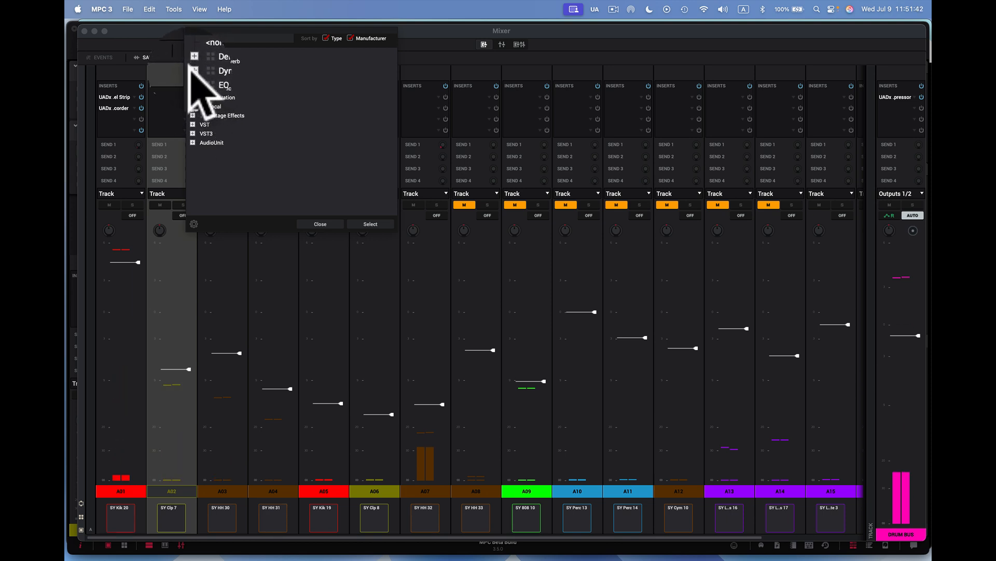
click(195, 69)
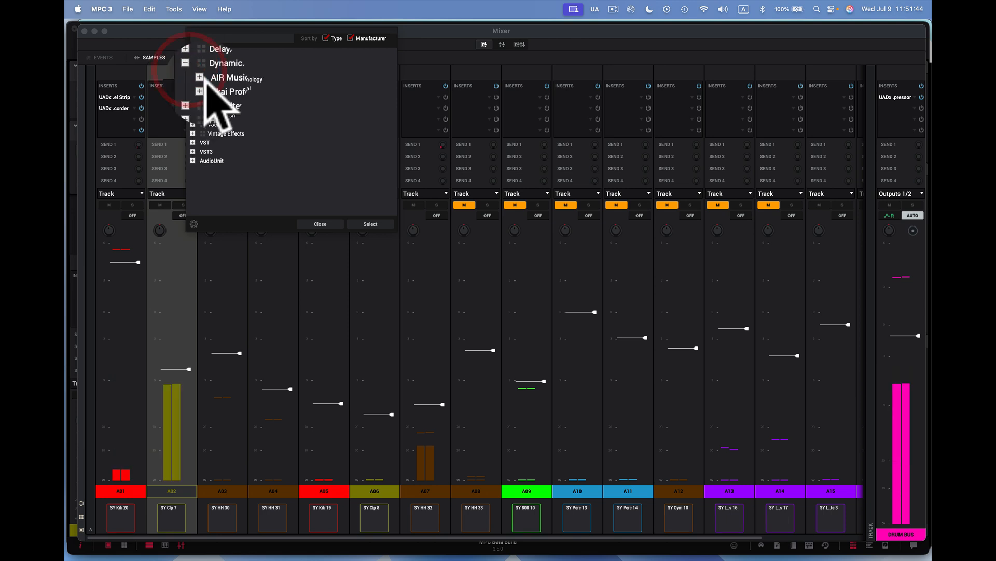
click(200, 79)
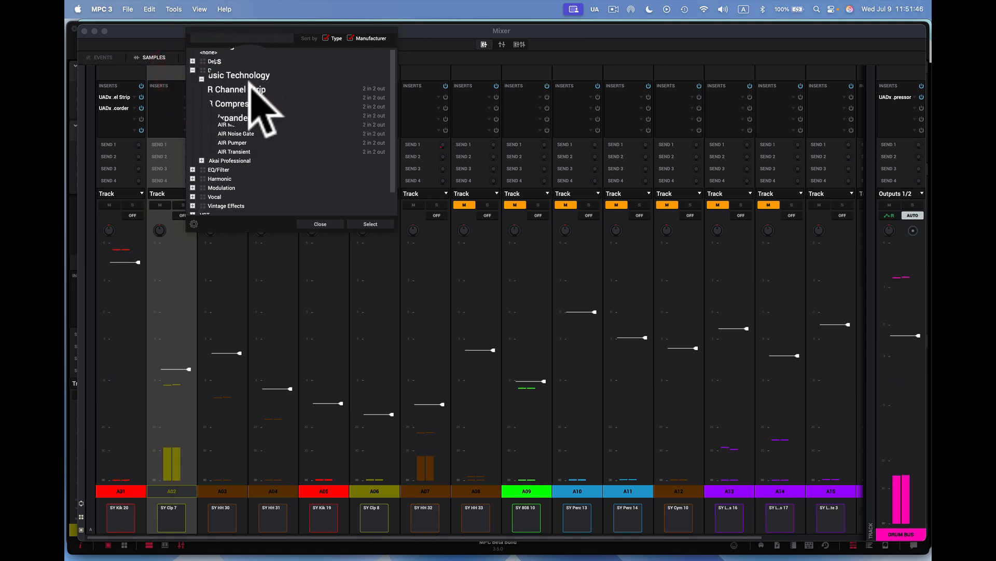
double_click(245, 88)
click(167, 97)
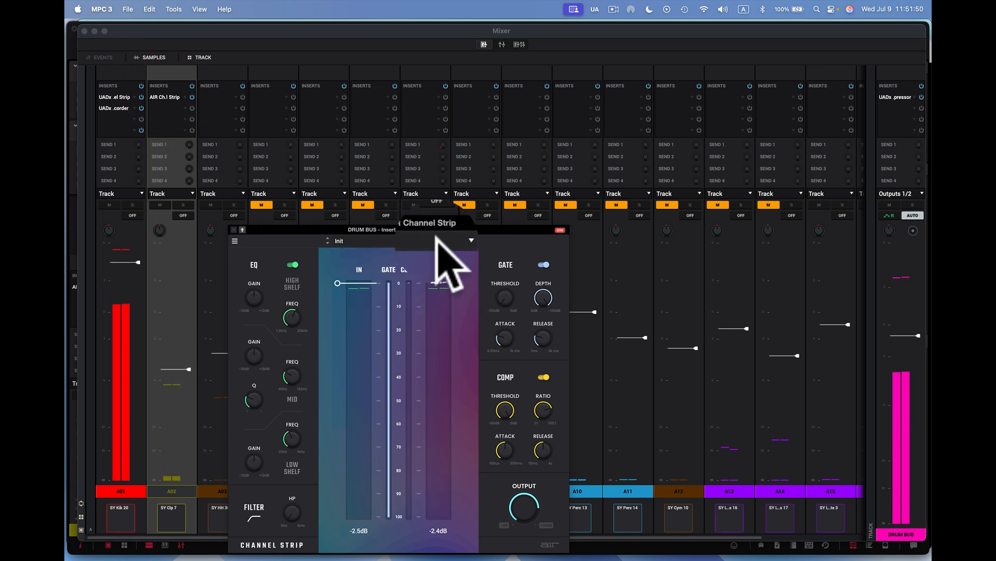
Load the Instrument preset Bring It Up Front in the Channel Strip, set the input meter's threshold handle to about -22 dB and close the editor
click(458, 240)
mouse_move(429, 274)
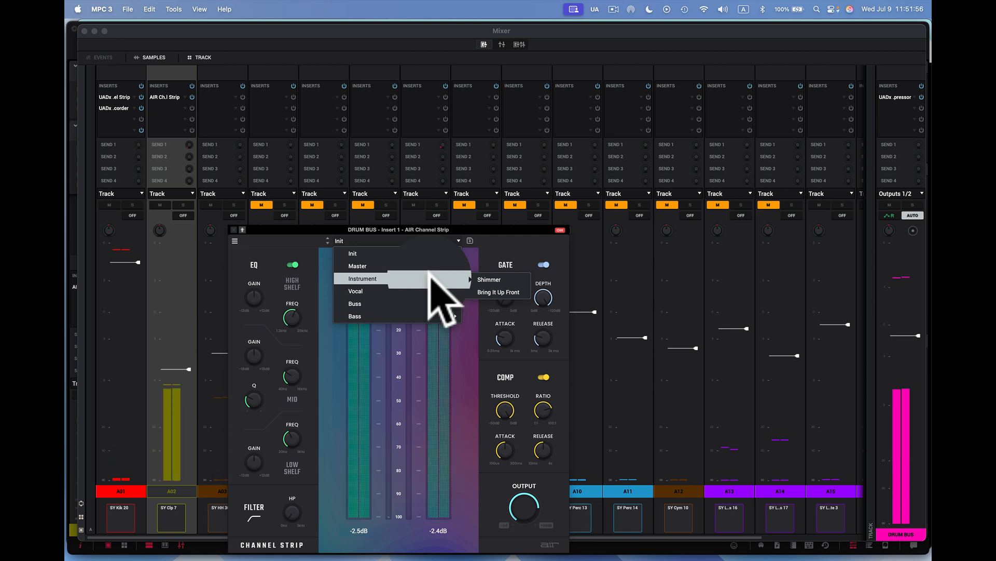
click(490, 294)
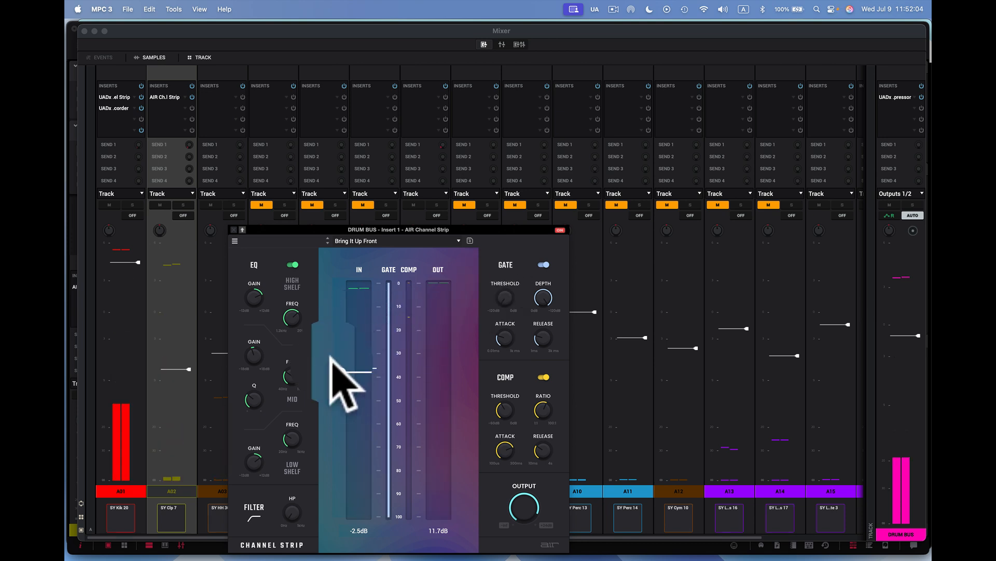
mouse_move(348, 366)
mouse_move(349, 365)
mouse_down()
mouse_move(348, 342)
mouse_move(349, 354)
mouse_up()
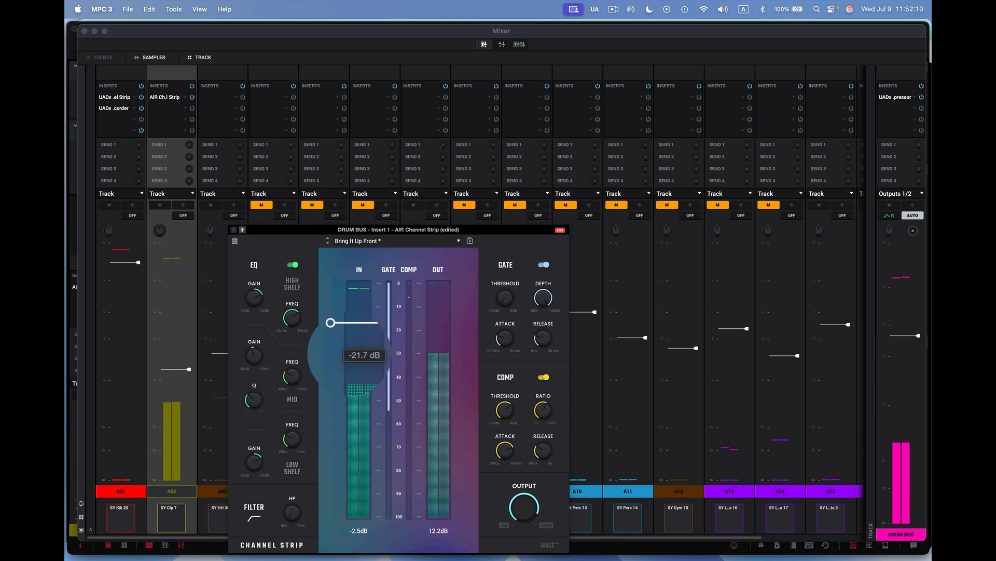
drag(350, 354, 349, 355)
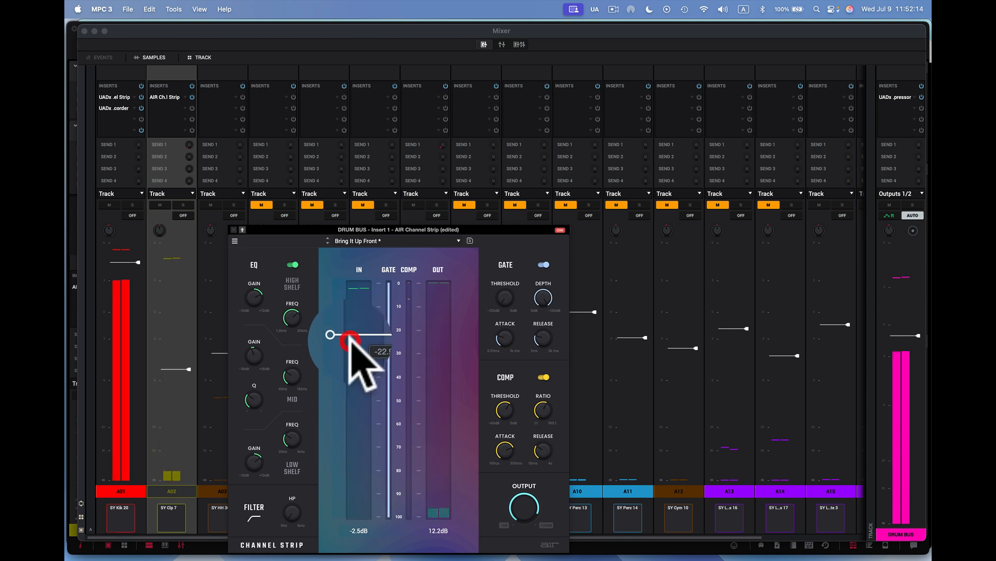
click(233, 227)
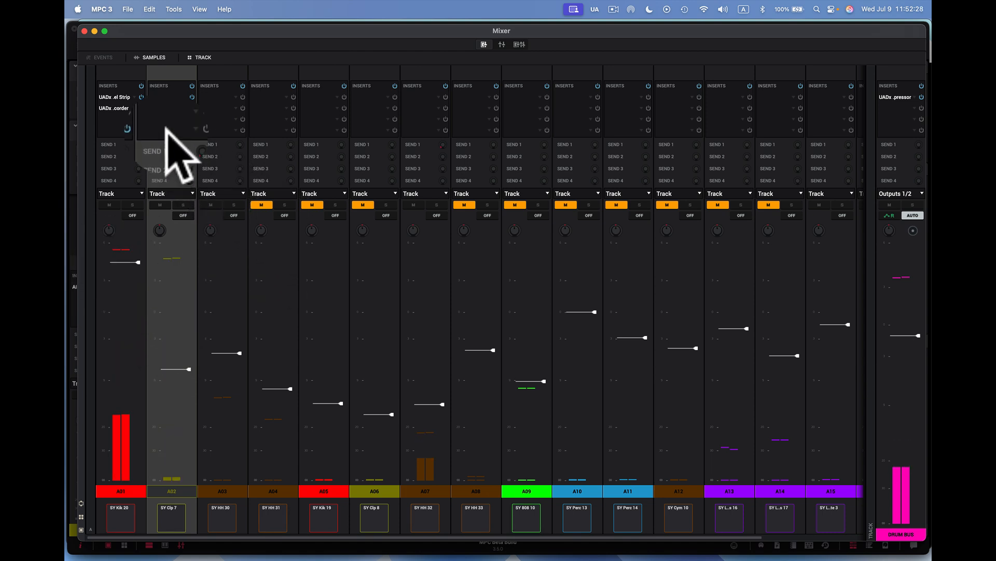
Unmute pads A04, A05 and A06, and raise the levels of hi-hat A04 and clap A06
click(262, 204)
click(311, 205)
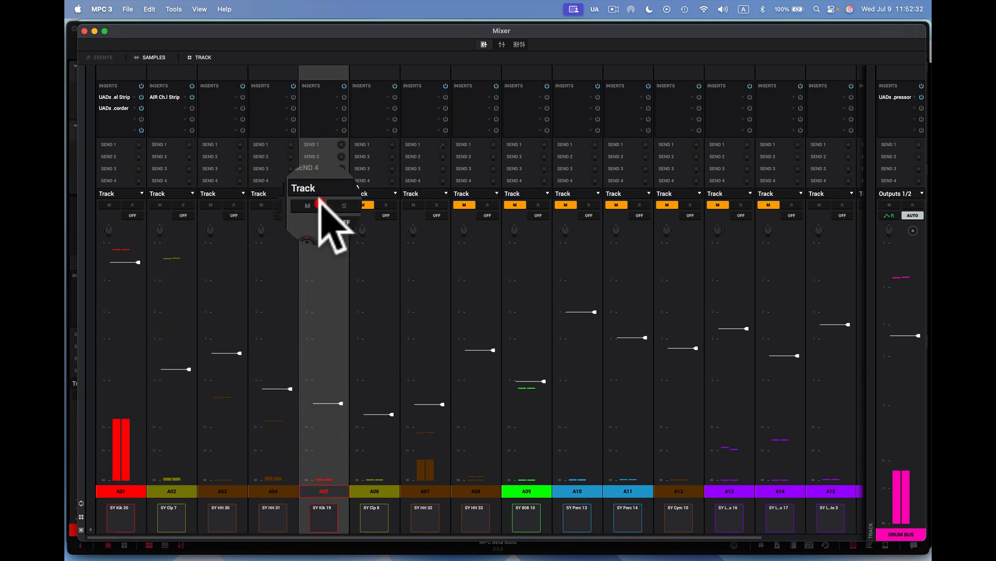
click(363, 204)
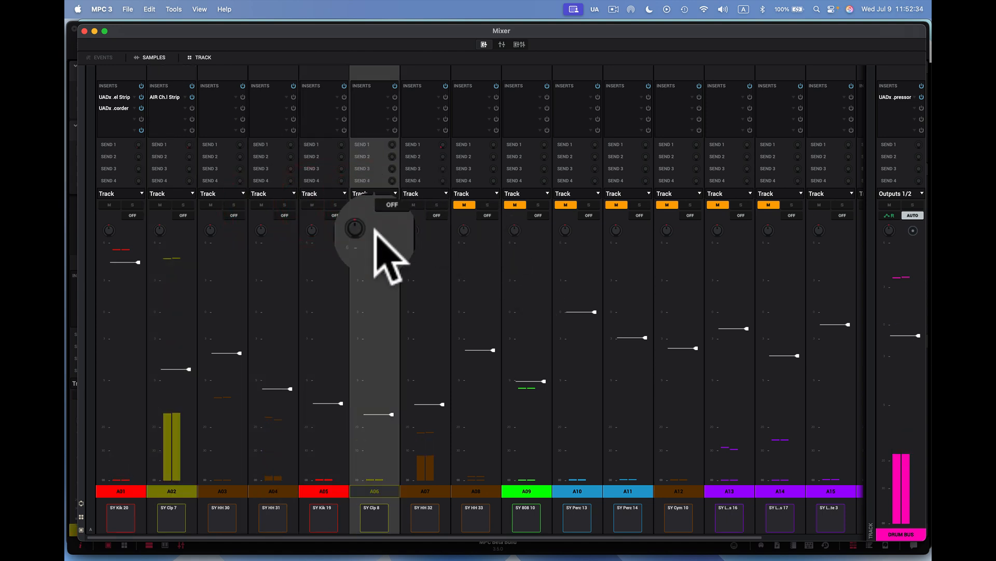
click(288, 377)
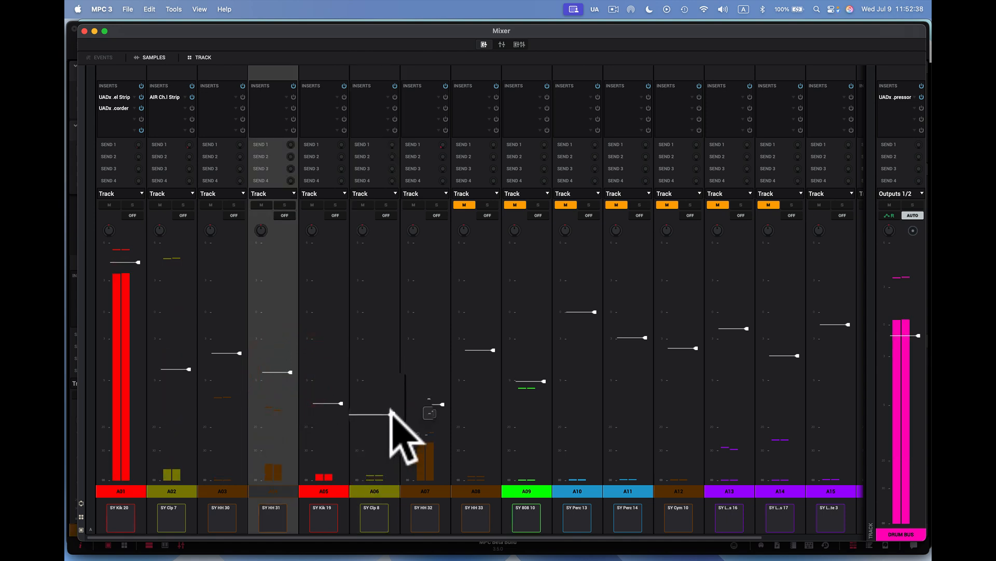
drag(392, 414, 390, 397)
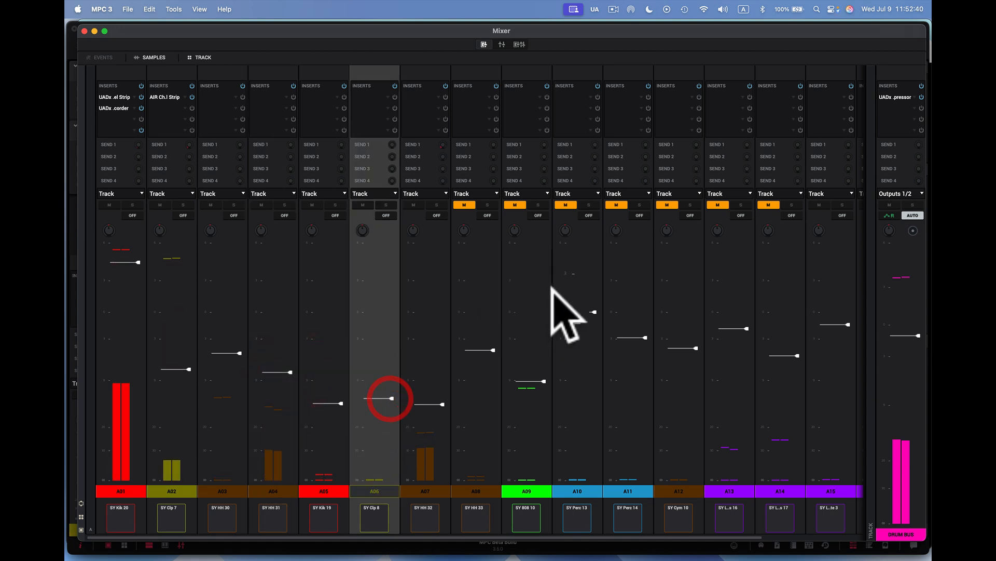
Unmute percussion pads A10 and A11 and cymbal pad A12, lower A12's level, and nudge the levels of A11 and A02 up slightly
click(566, 205)
click(616, 204)
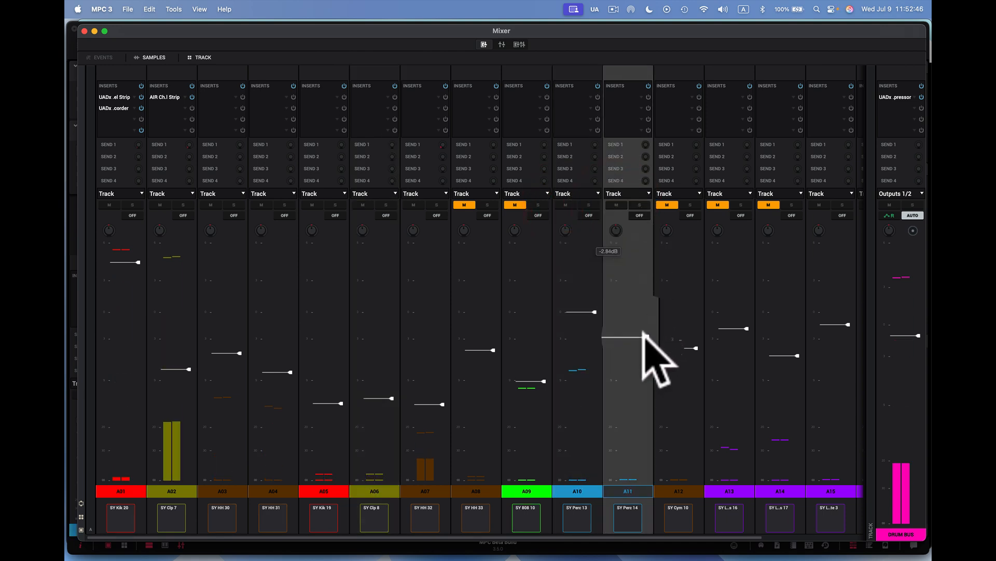
drag(644, 337, 644, 335)
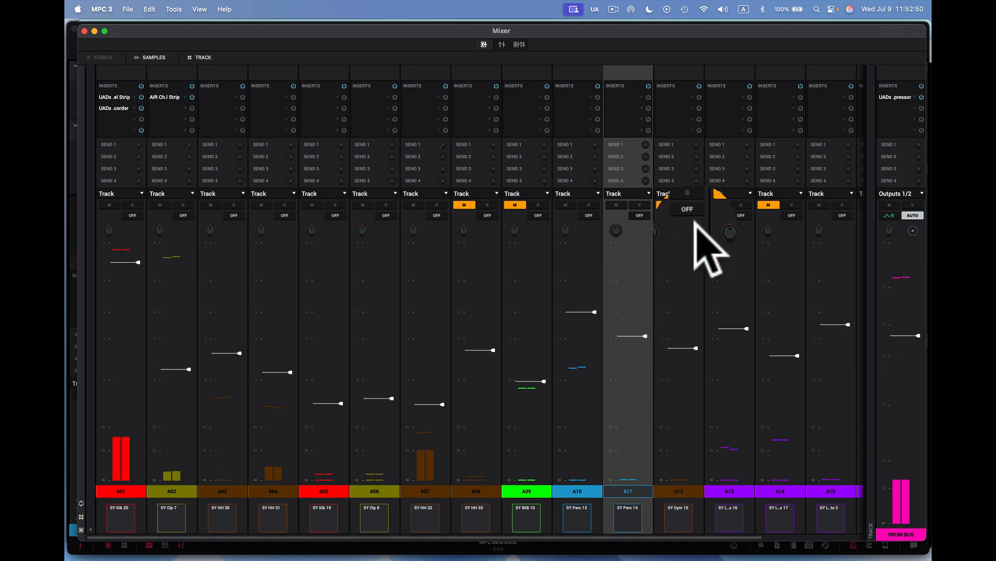
click(668, 205)
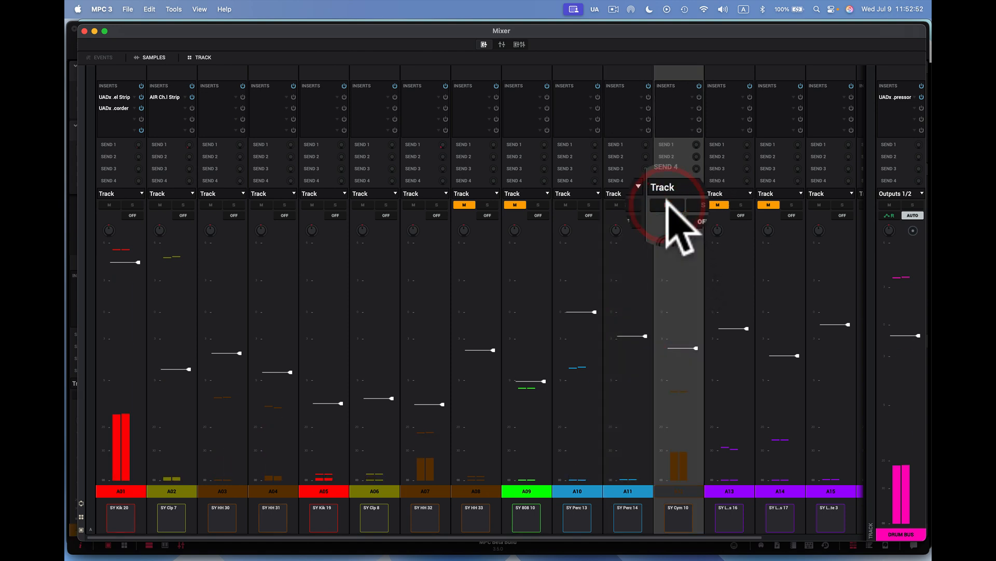
mouse_move(691, 331)
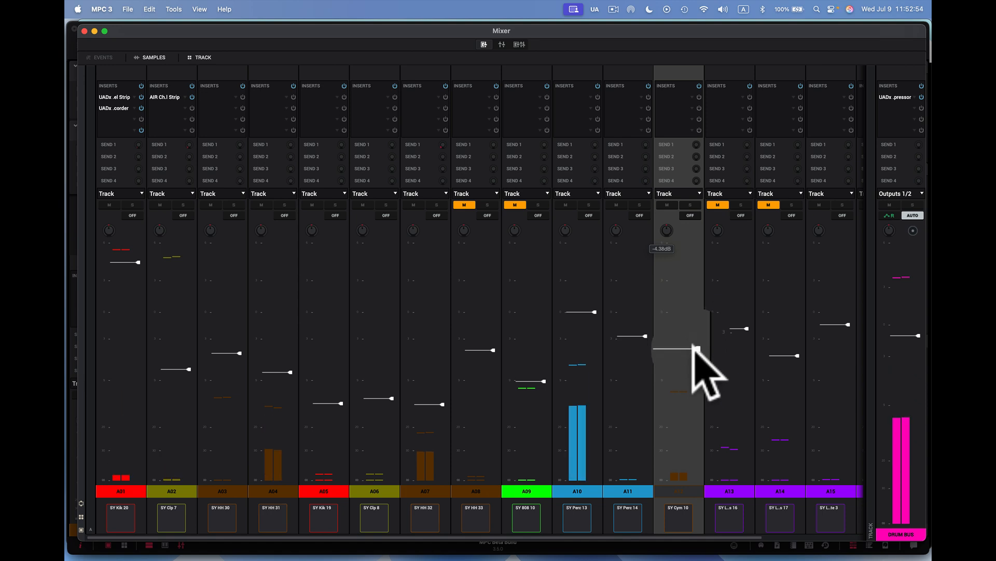
drag(694, 349, 694, 381)
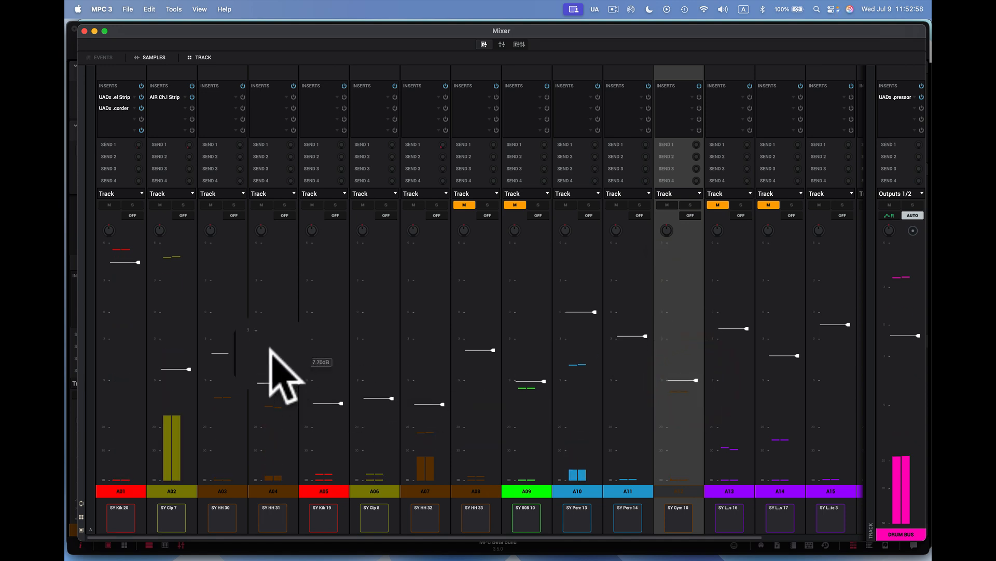
click(188, 367)
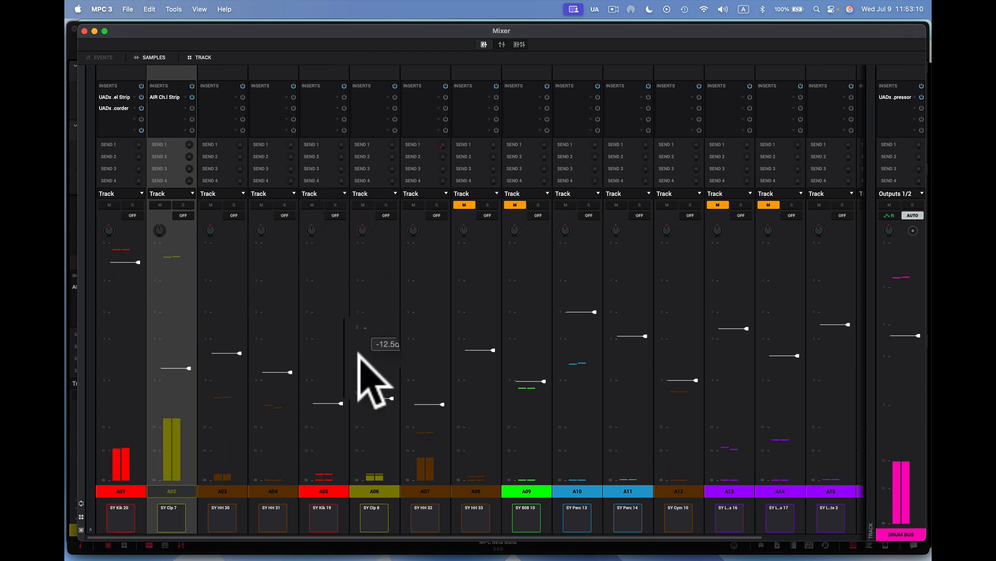
Show the pads together with the tracks, submixes and returns, enlarge the tracks section, and lower DRUM BUS to about -1.9 dB
click(519, 45)
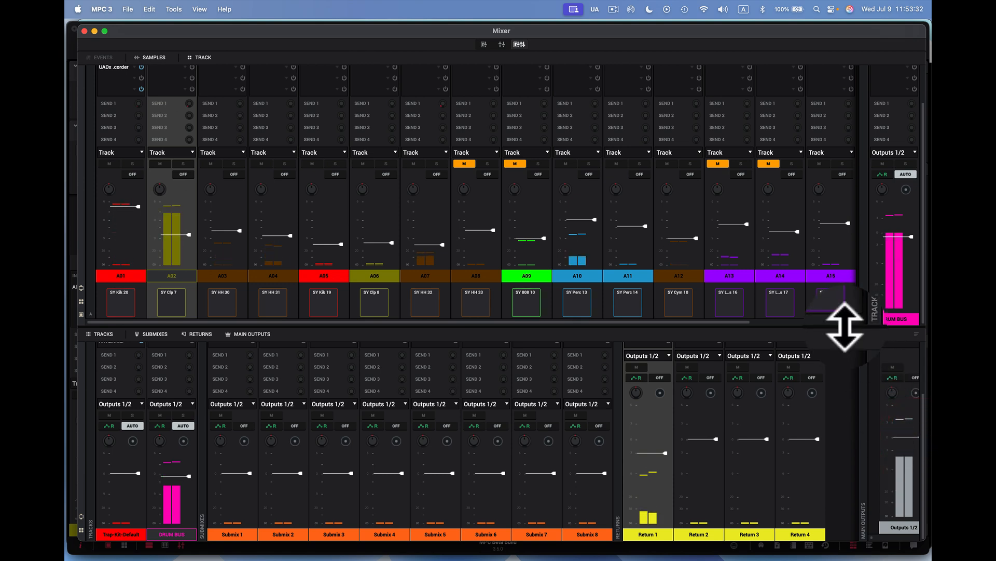
drag(845, 327, 817, 248)
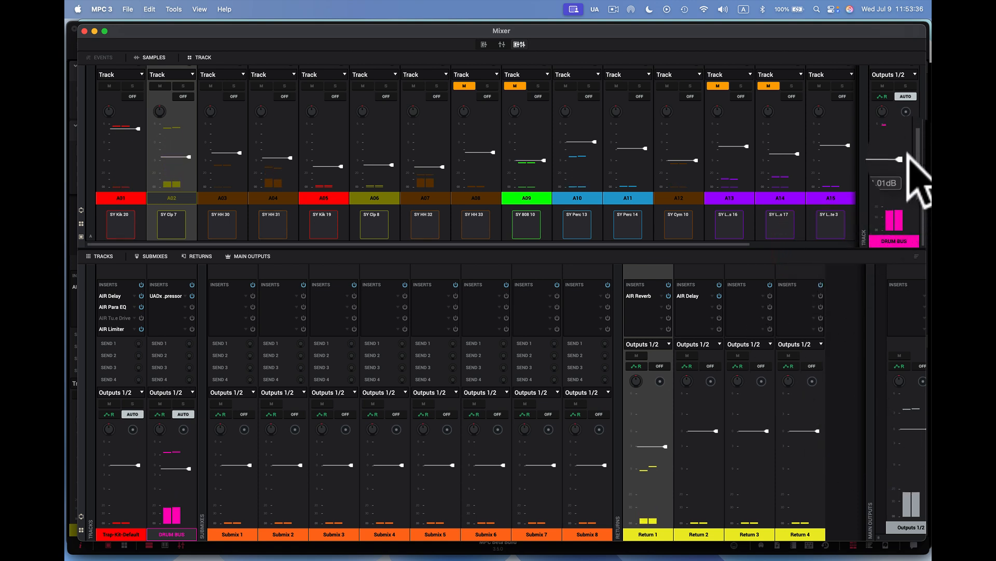
drag(910, 154, 901, 157)
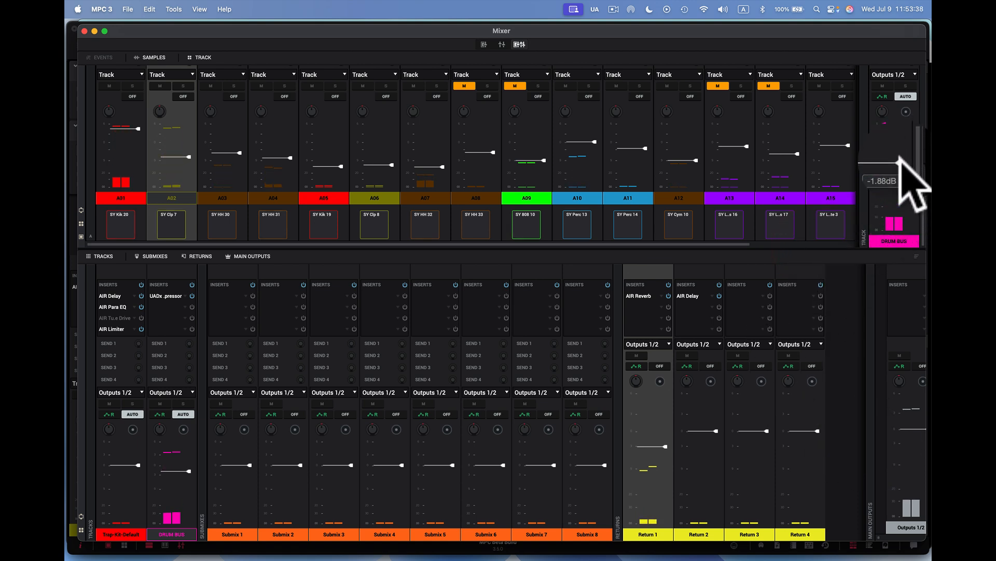
click(901, 163)
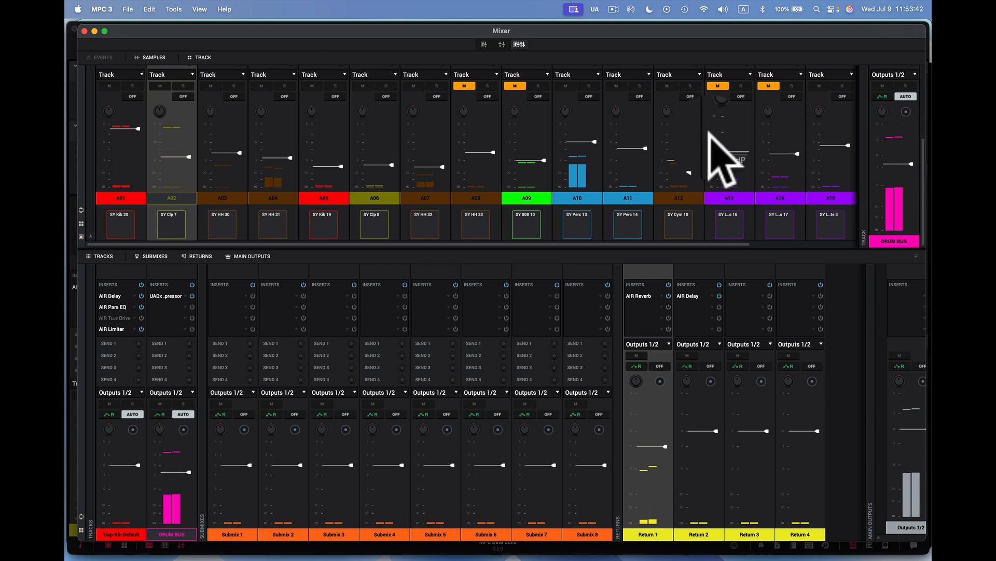
Unmute pads A08 and A13, raising hi-hat A08's level slightly and lowering A13's to about -2.83 dB
scroll(696, 138, up, 2)
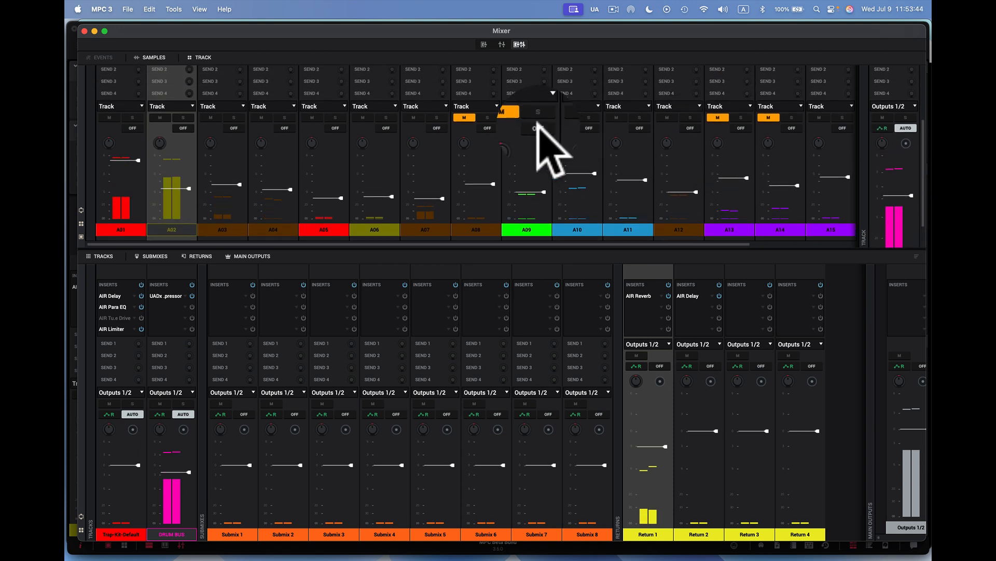
click(464, 117)
mouse_move(492, 177)
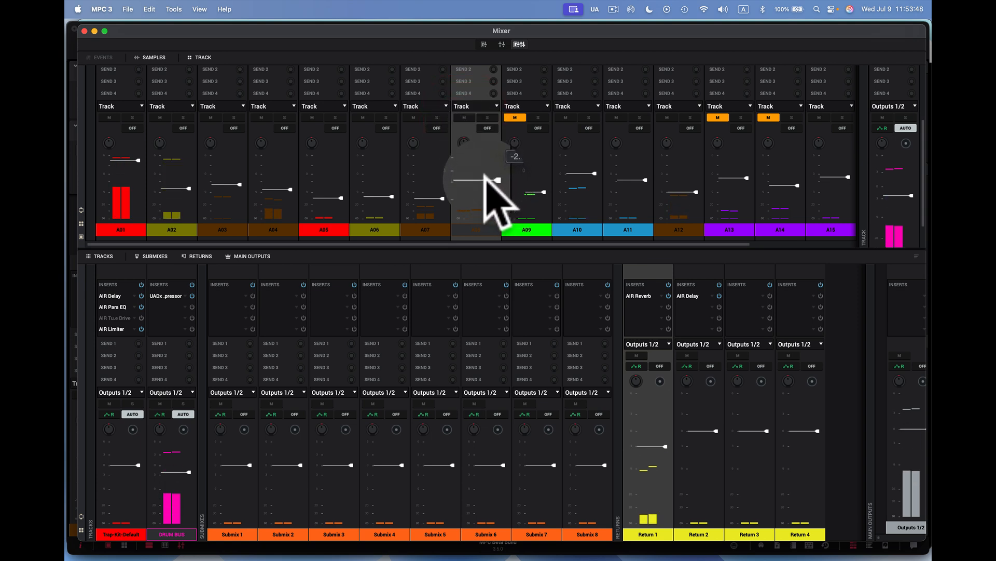
drag(484, 179, 485, 180)
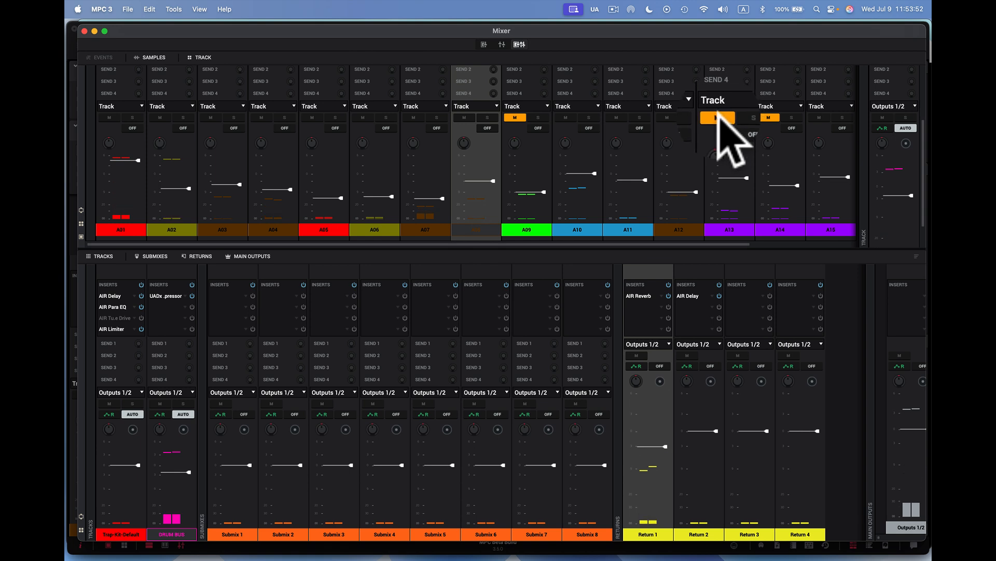
click(719, 120)
mouse_move(747, 177)
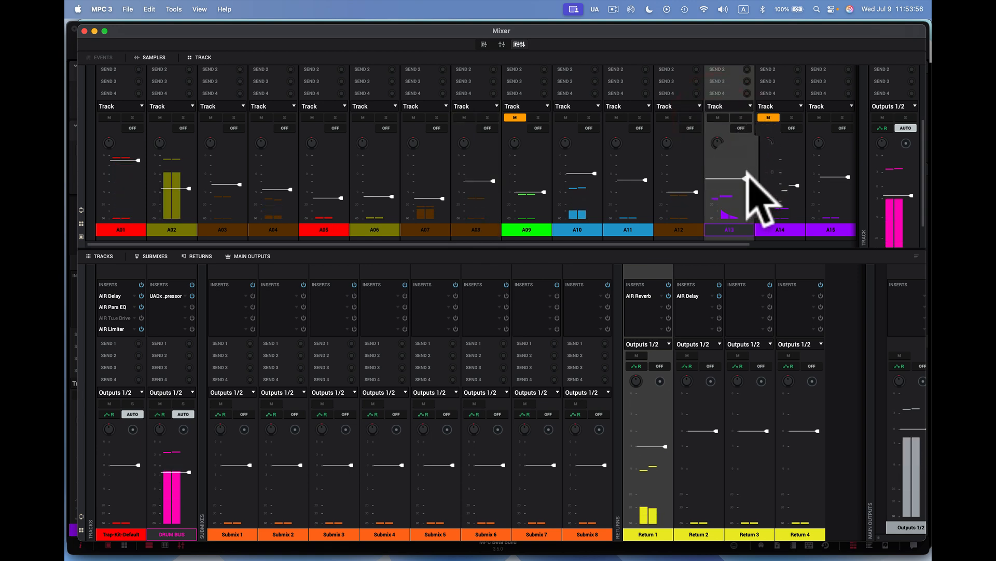
drag(747, 176, 747, 178)
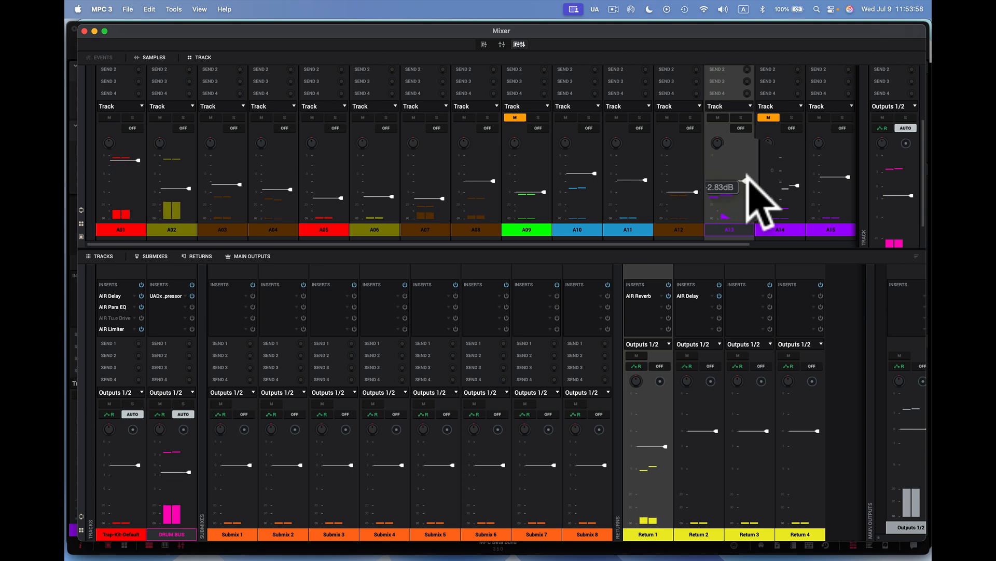